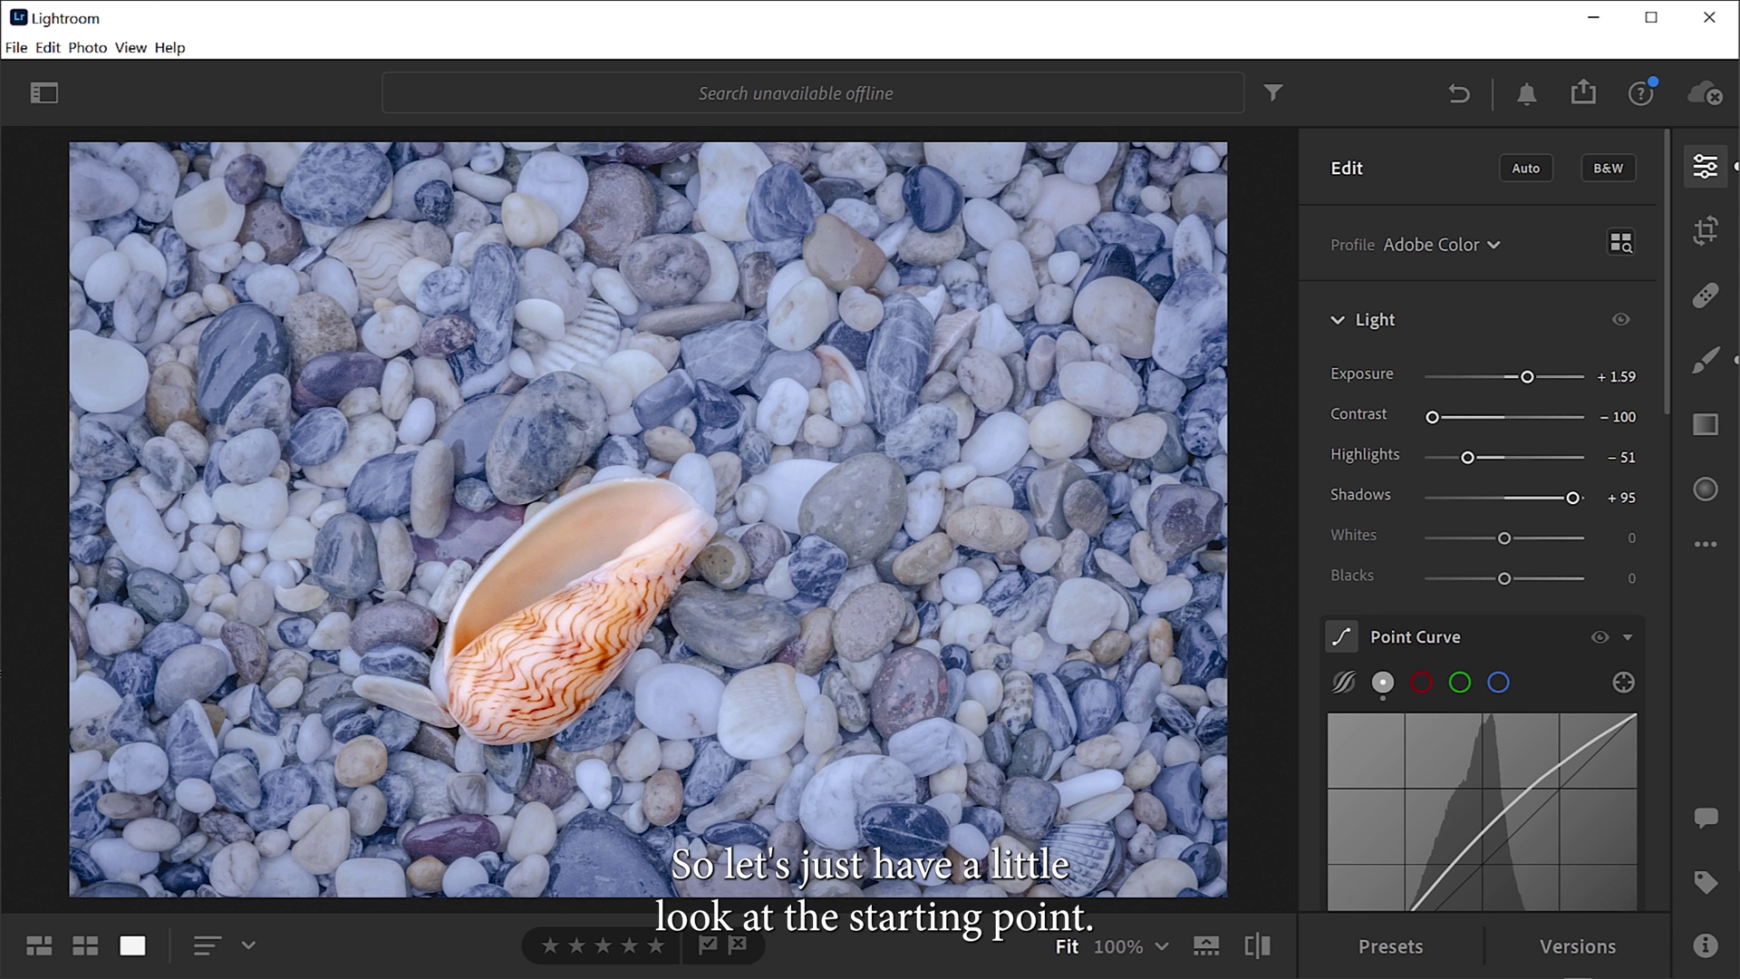
Open the unedited dark pebble-and-shell photo from the album grid in single view.
left_click(87, 947)
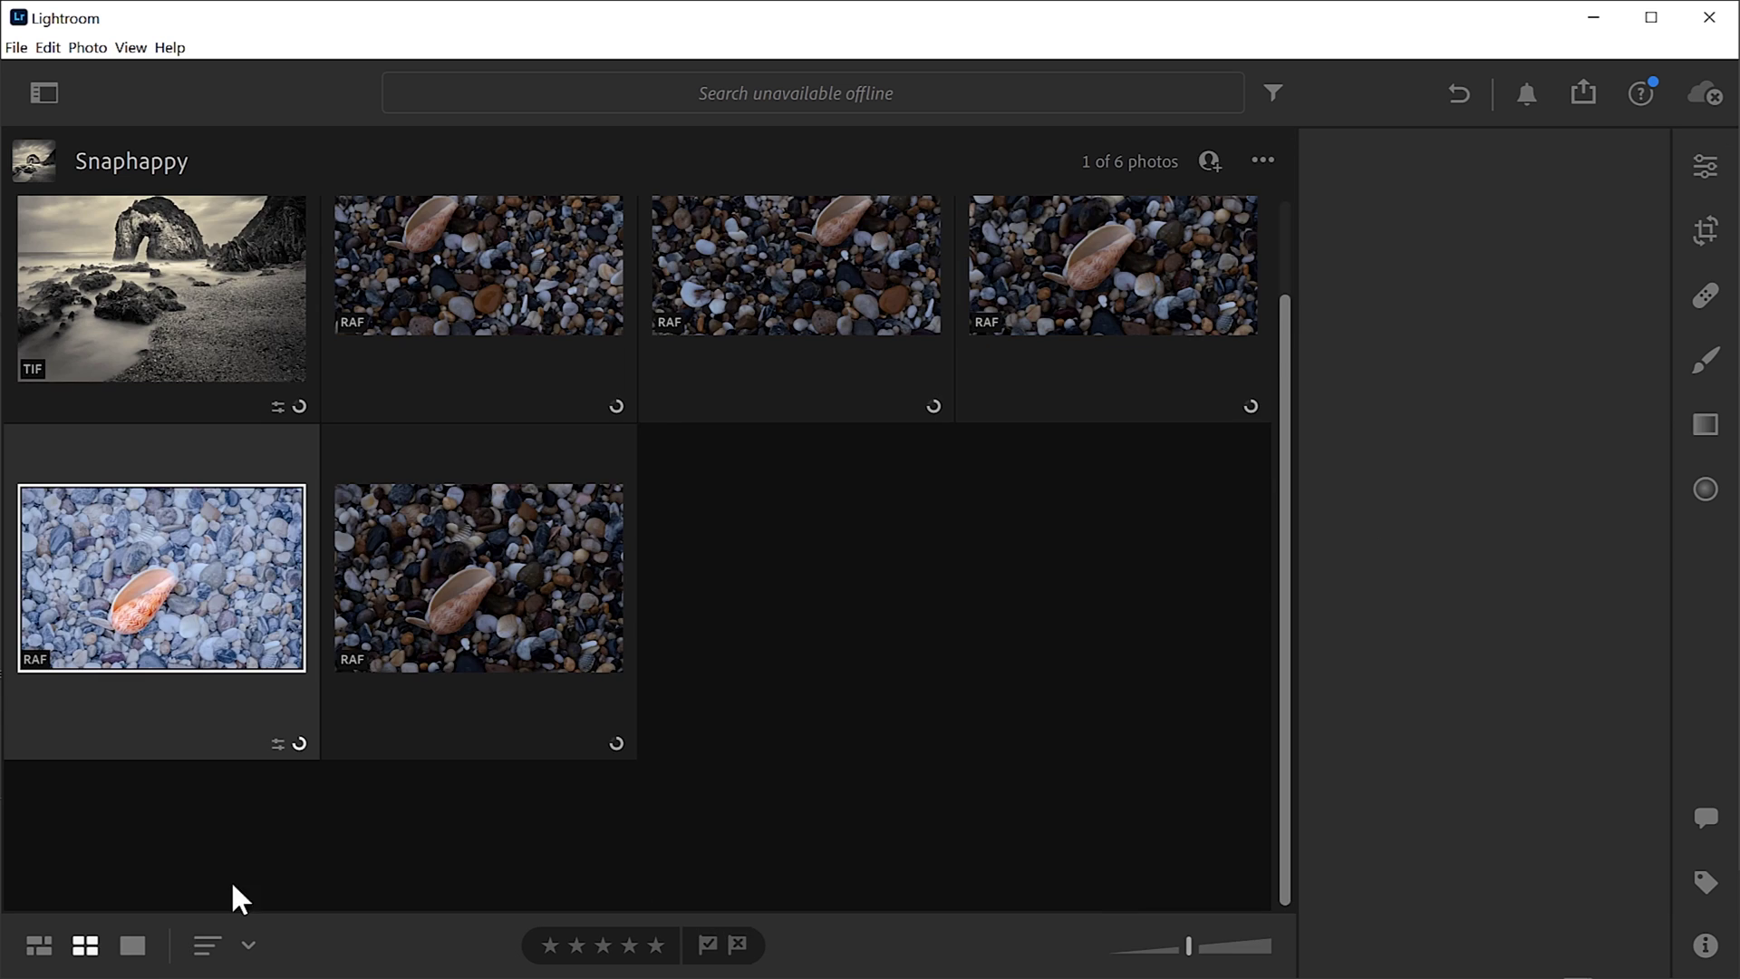
double_click(479, 578)
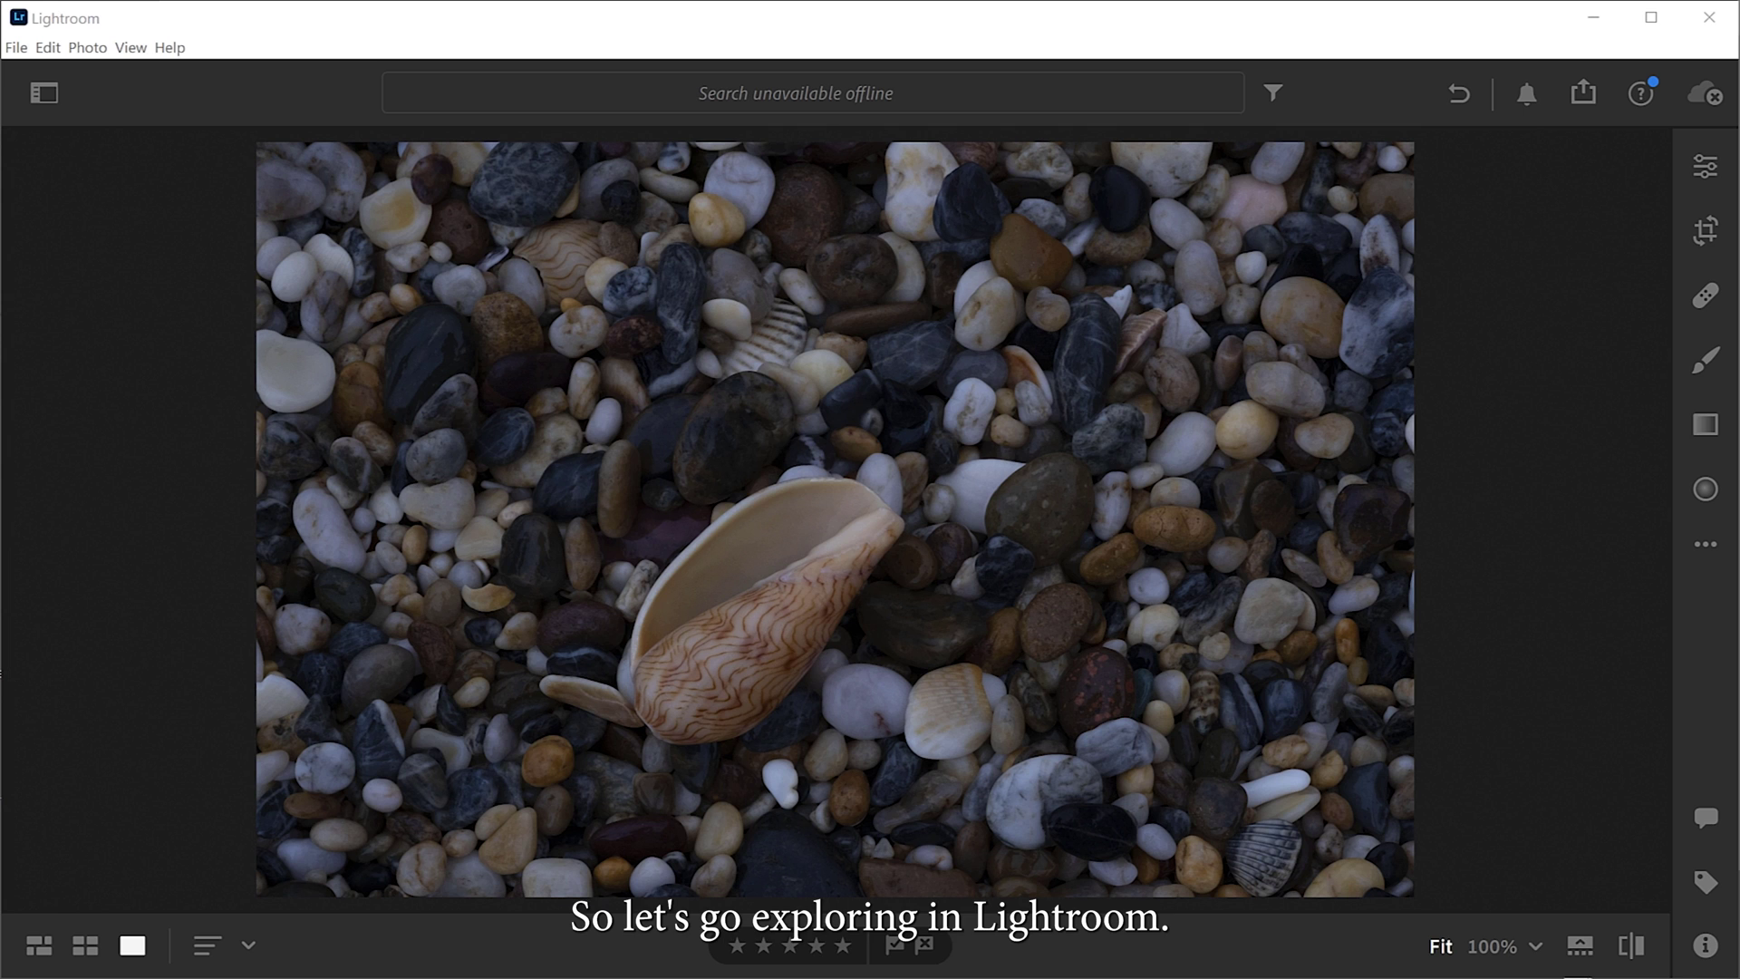
Raise the photo's exposure to +1.53 and drop contrast to -100.
left_click(1696, 169)
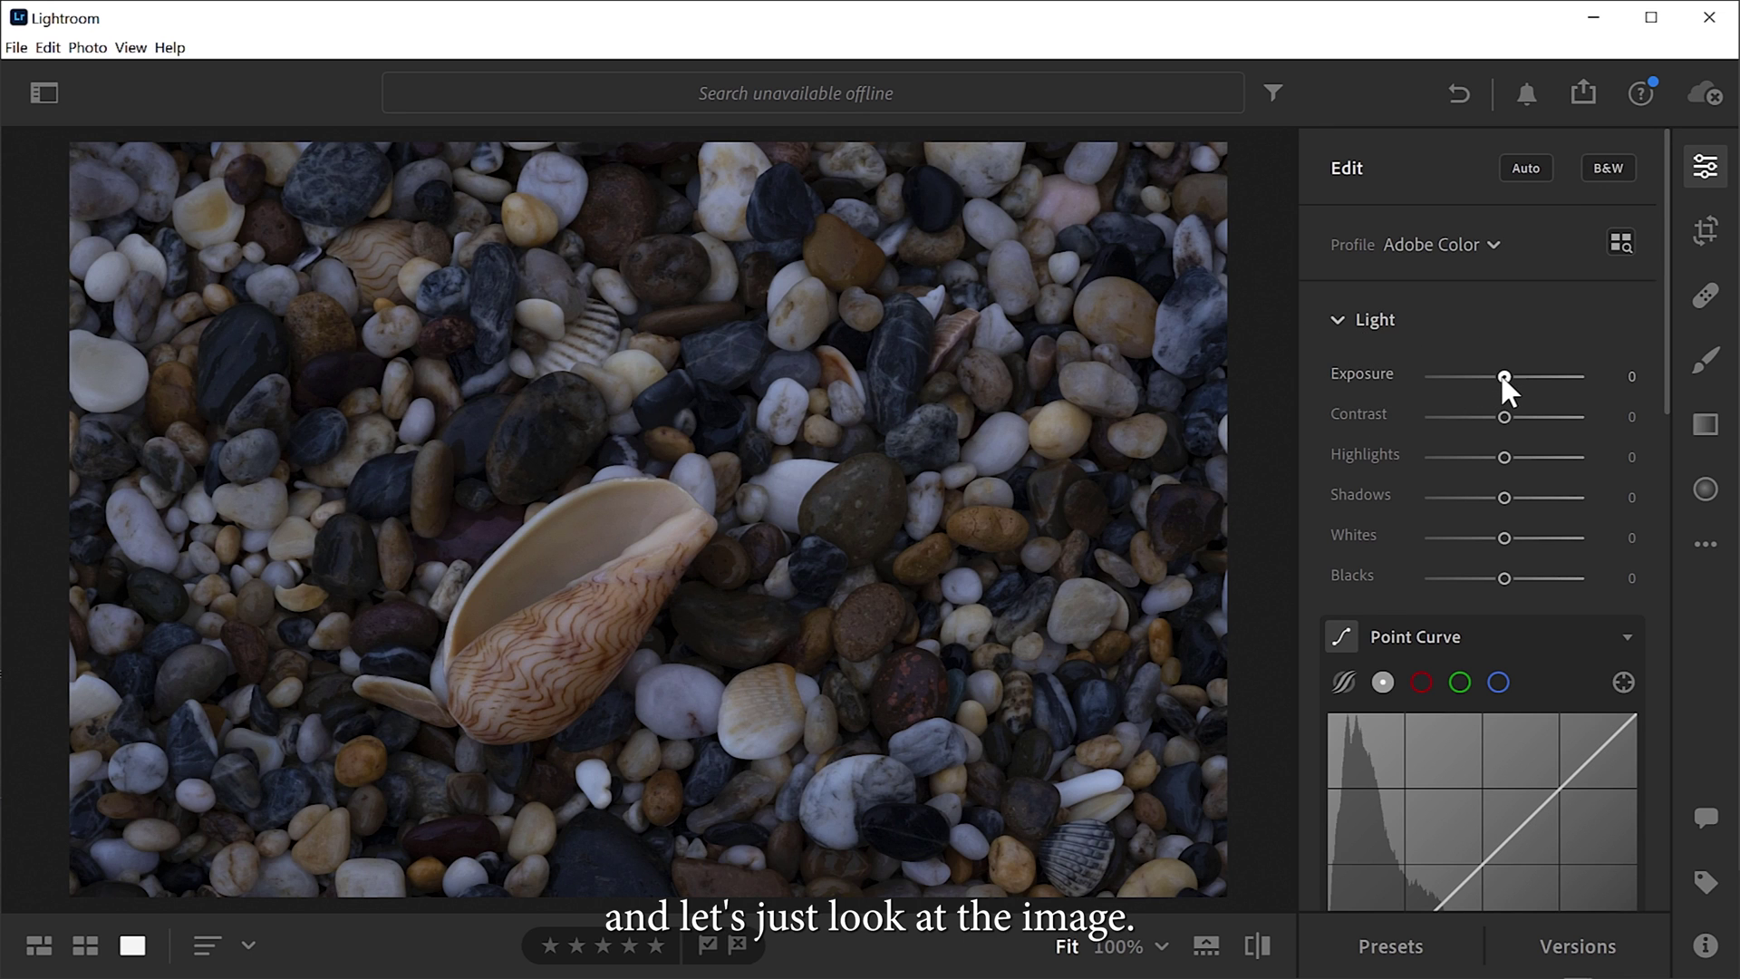
mouse_move(1501, 376)
left_mouse_down()
mouse_move(1540, 399)
mouse_move(1502, 405)
left_mouse_up()
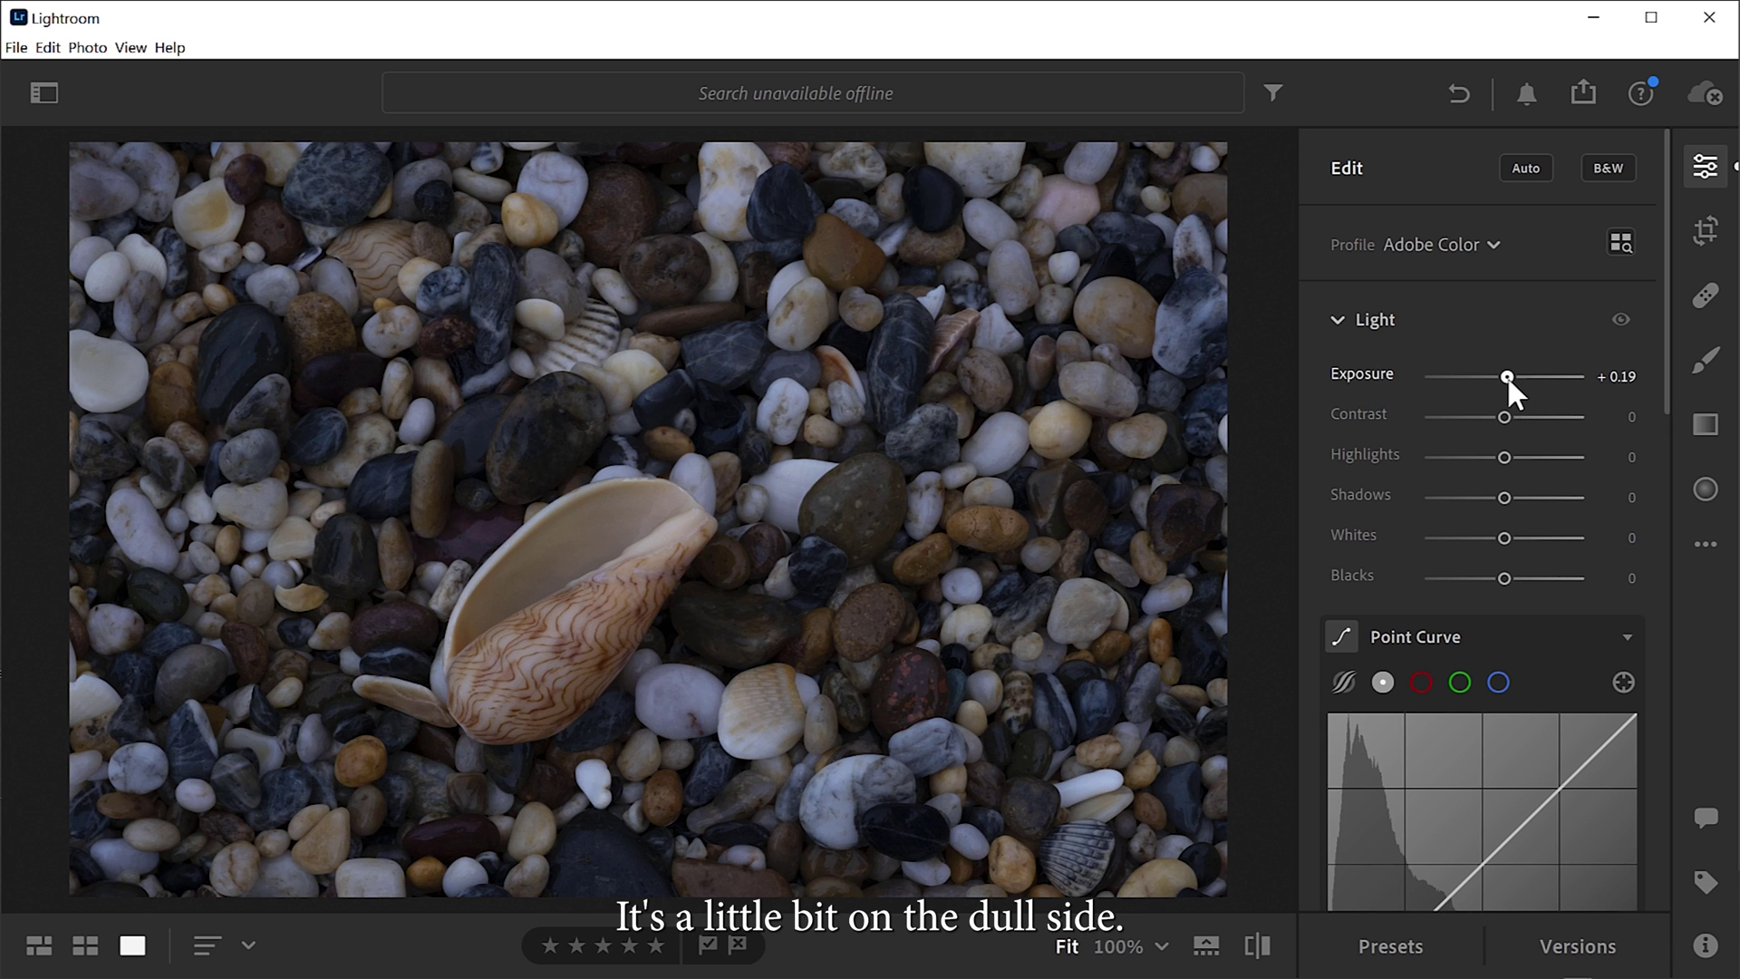
left_click_drag(1506, 374, 1526, 379)
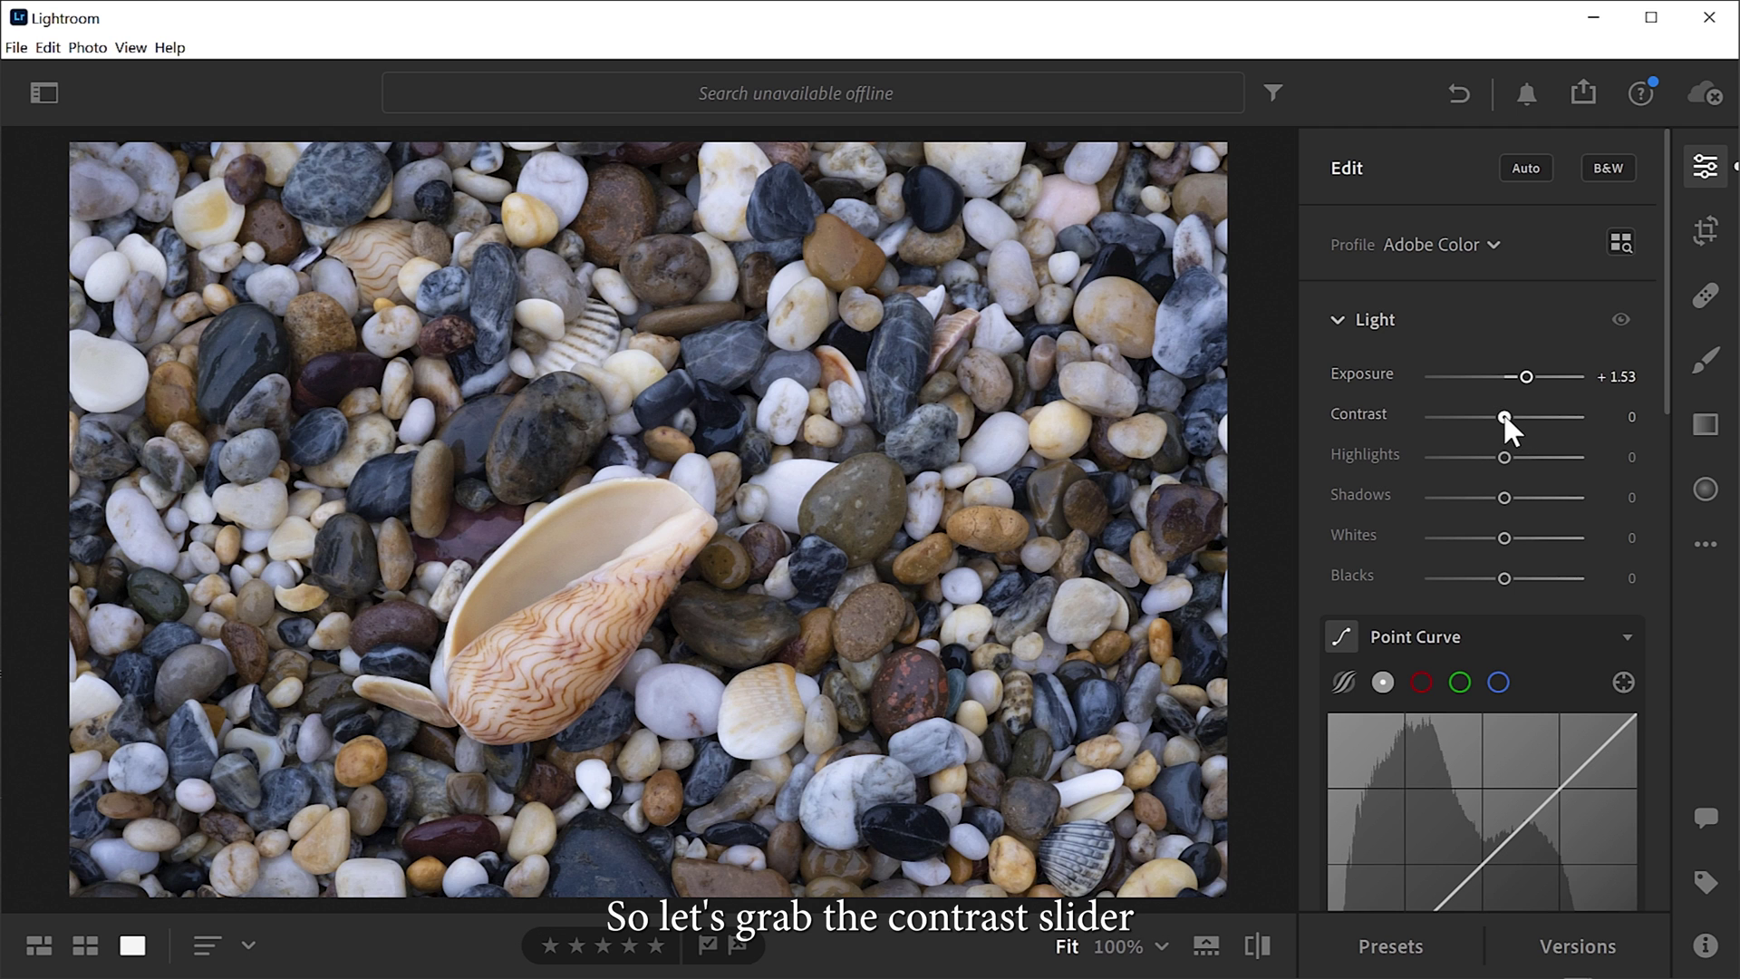
left_click_drag(1502, 411, 1418, 428)
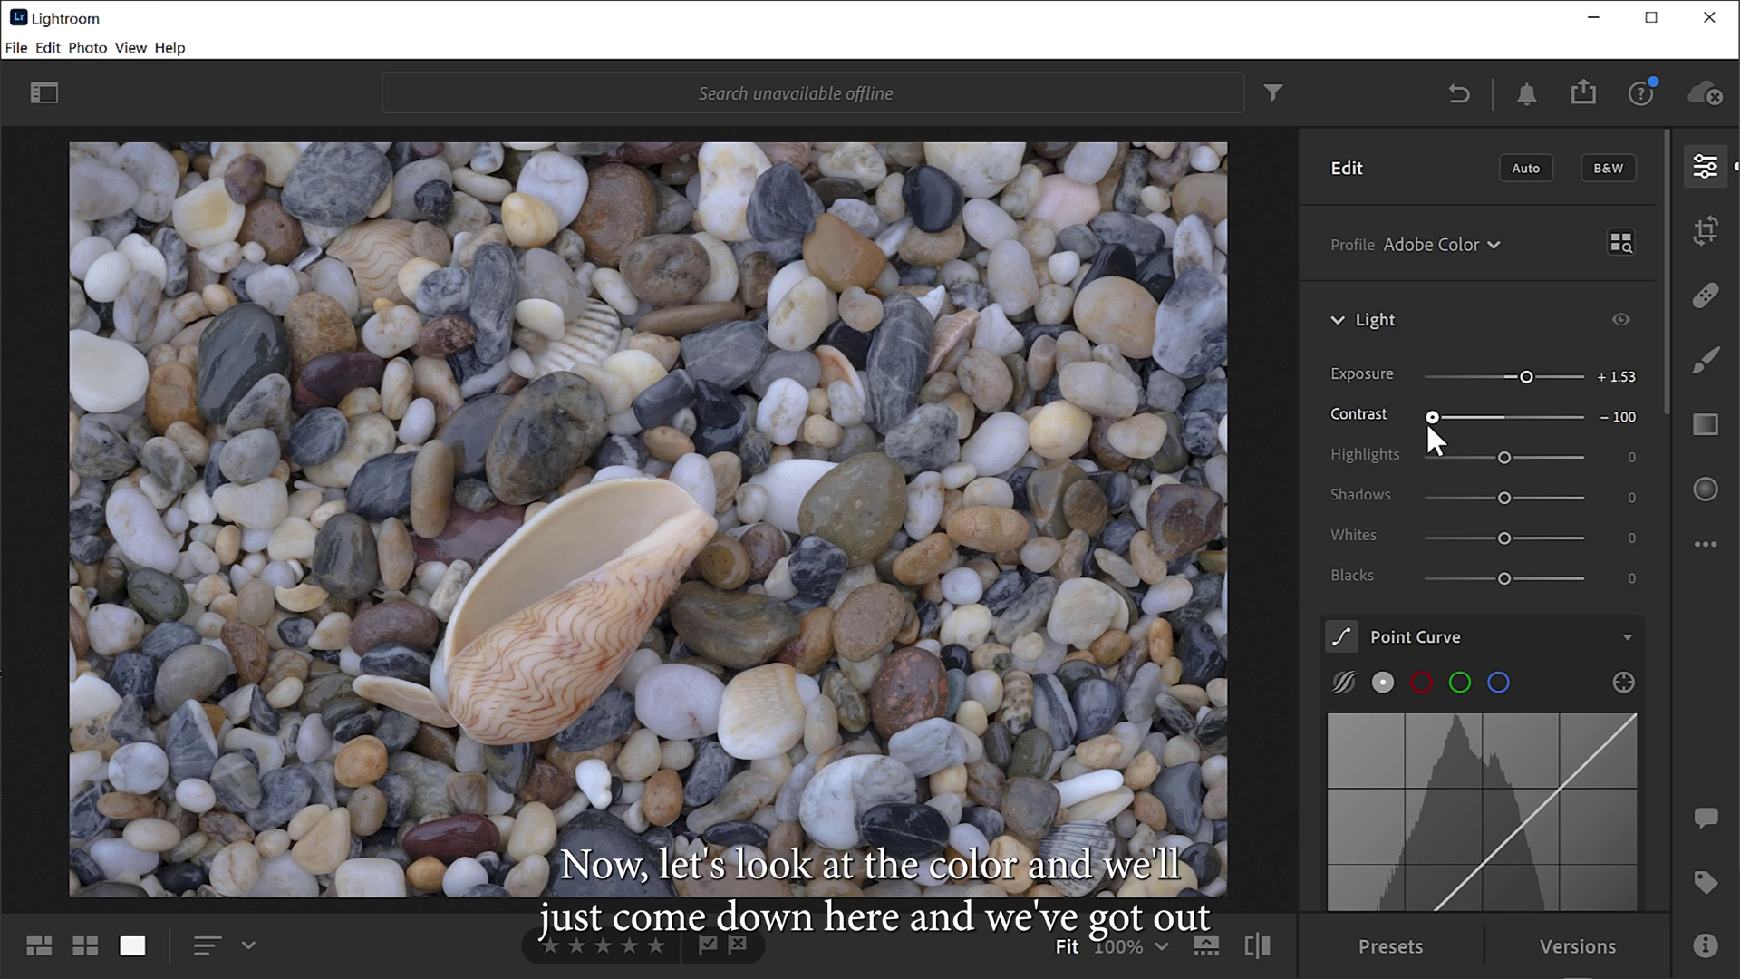
scroll(1486, 449, "down", 2)
scroll(1483, 447, "down", 4)
scroll(1483, 446, "down", 4)
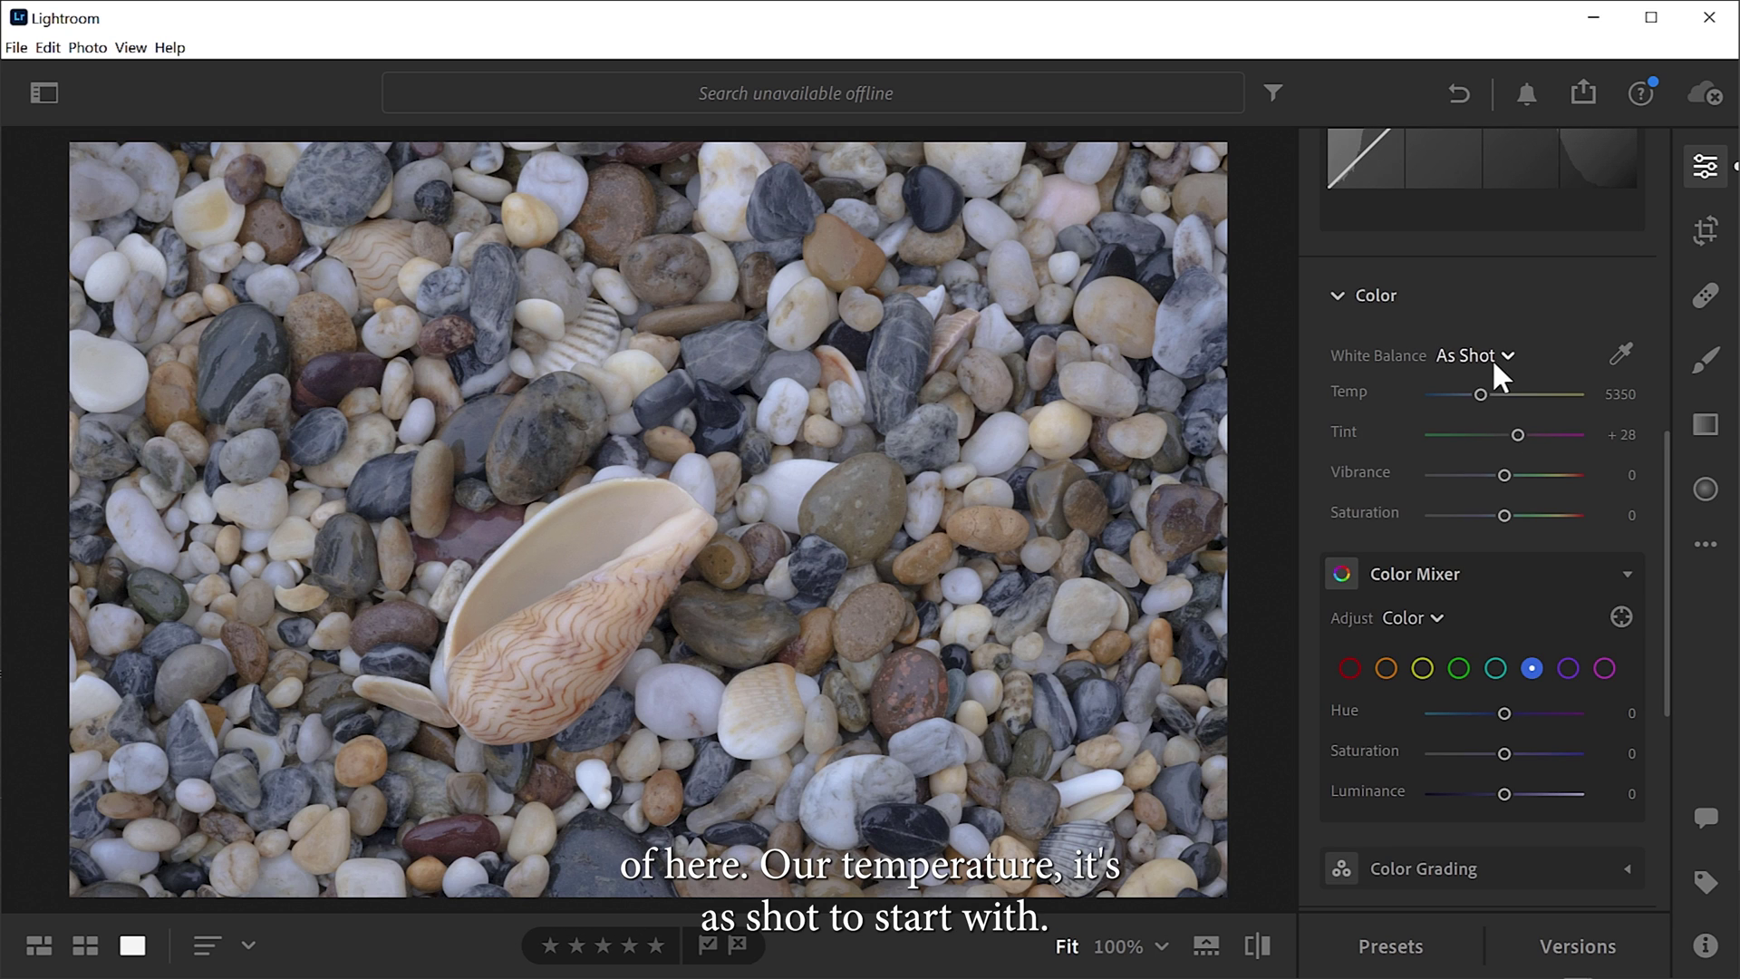
Cool the white balance temperature to 3785 for a blue cast on the pebbles.
mouse_move(1480, 387)
left_mouse_down()
mouse_move(1430, 395)
mouse_move(1472, 391)
mouse_move(1458, 392)
left_mouse_up()
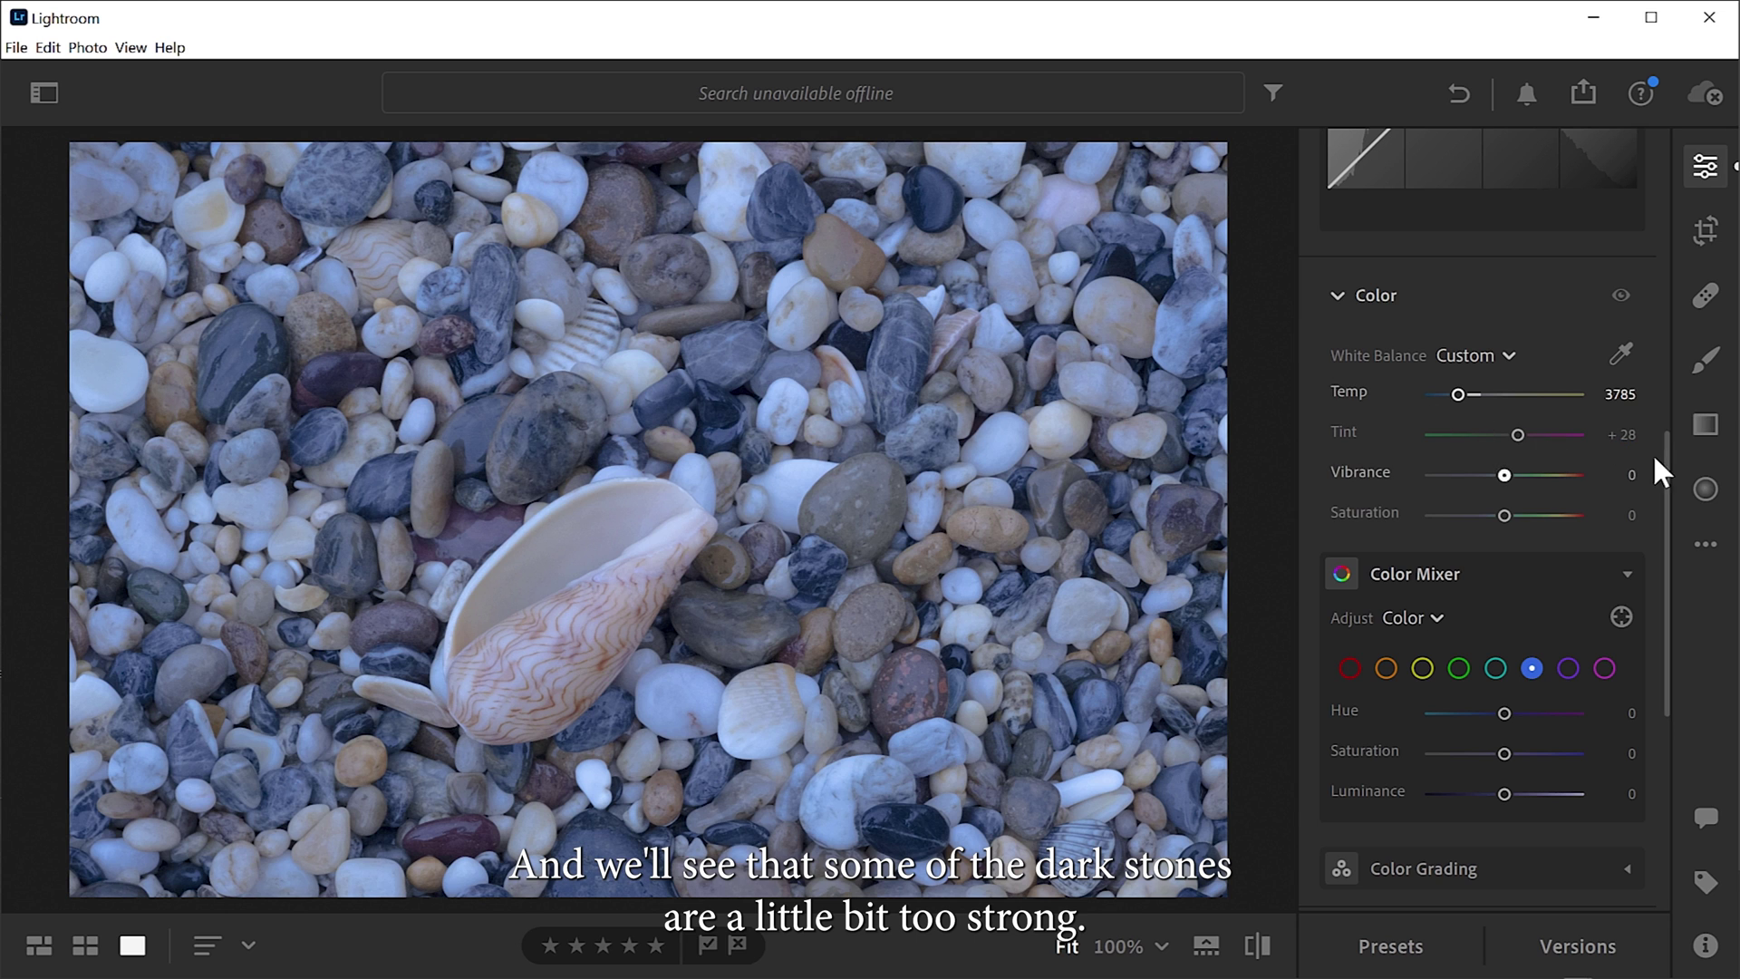
left_click_drag(1664, 469, 1683, 181)
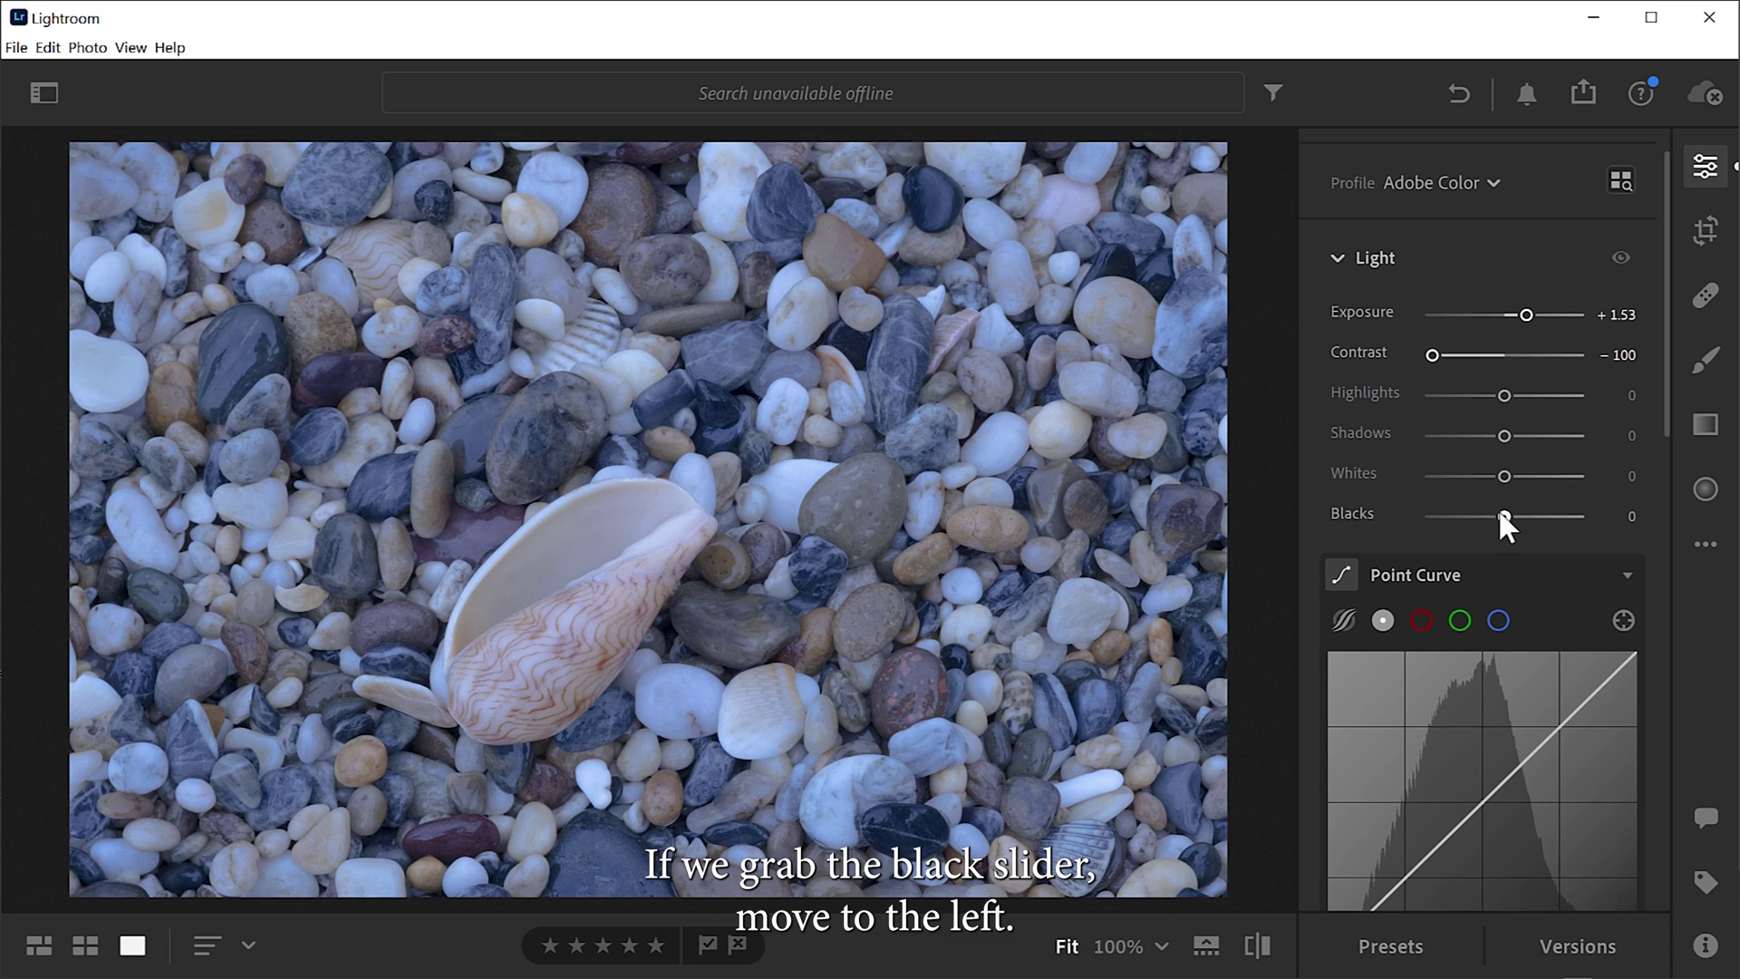
Lift Blacks to +60, set Highlights to -2 and Whites to +5.
mouse_move(1500, 511)
left_mouse_down()
mouse_move(1439, 513)
mouse_move(1547, 531)
mouse_move(1505, 525)
mouse_move(1519, 511)
left_mouse_up()
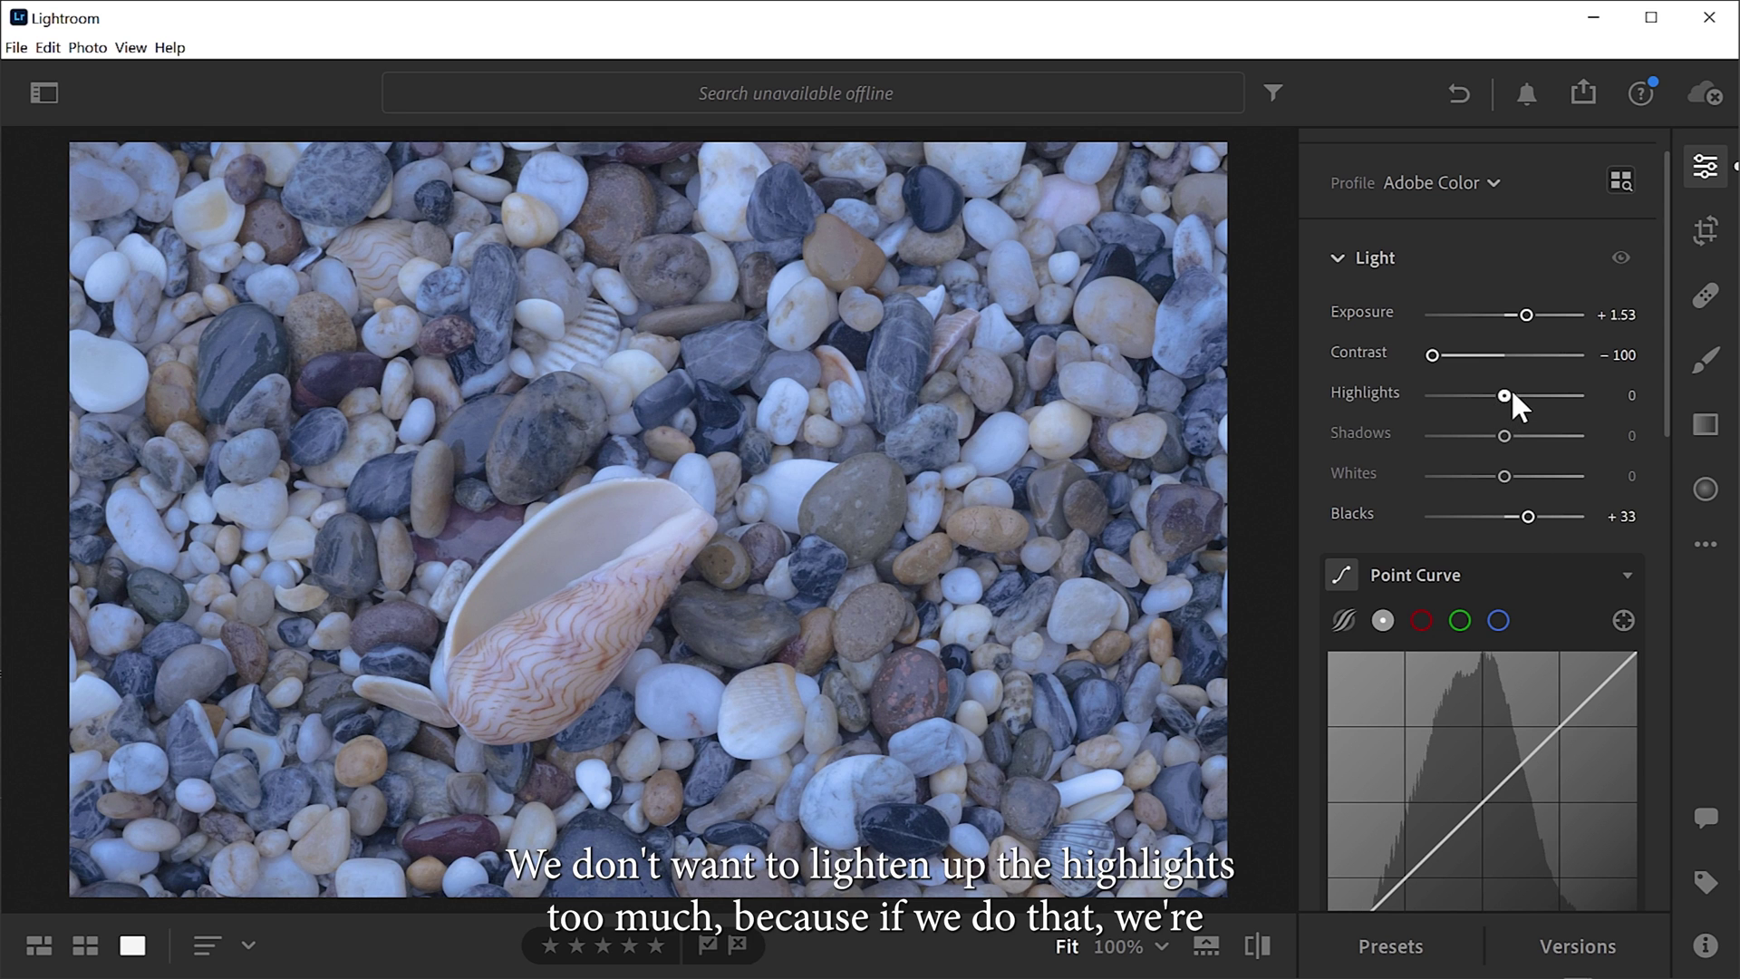
mouse_move(1503, 395)
left_mouse_down()
mouse_move(1576, 406)
mouse_move(1509, 406)
left_mouse_up()
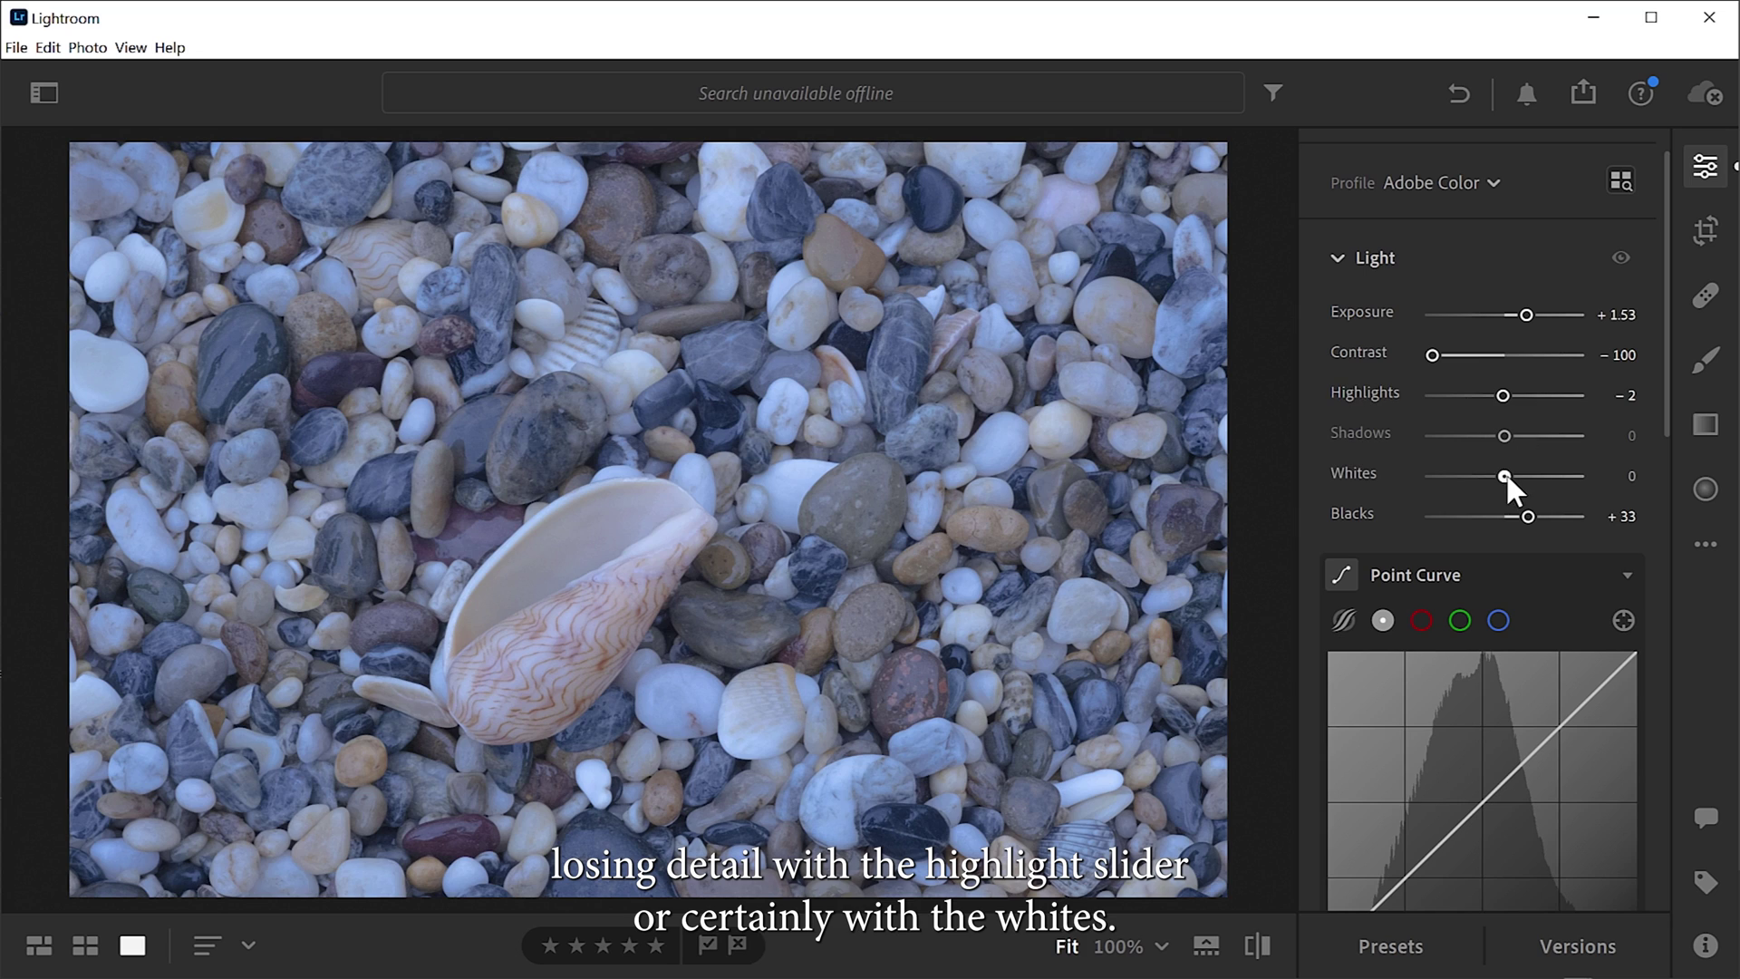
mouse_move(1504, 472)
left_mouse_down()
mouse_move(1561, 480)
mouse_move(1505, 473)
mouse_move(1517, 511)
mouse_move(1550, 509)
left_mouse_up()
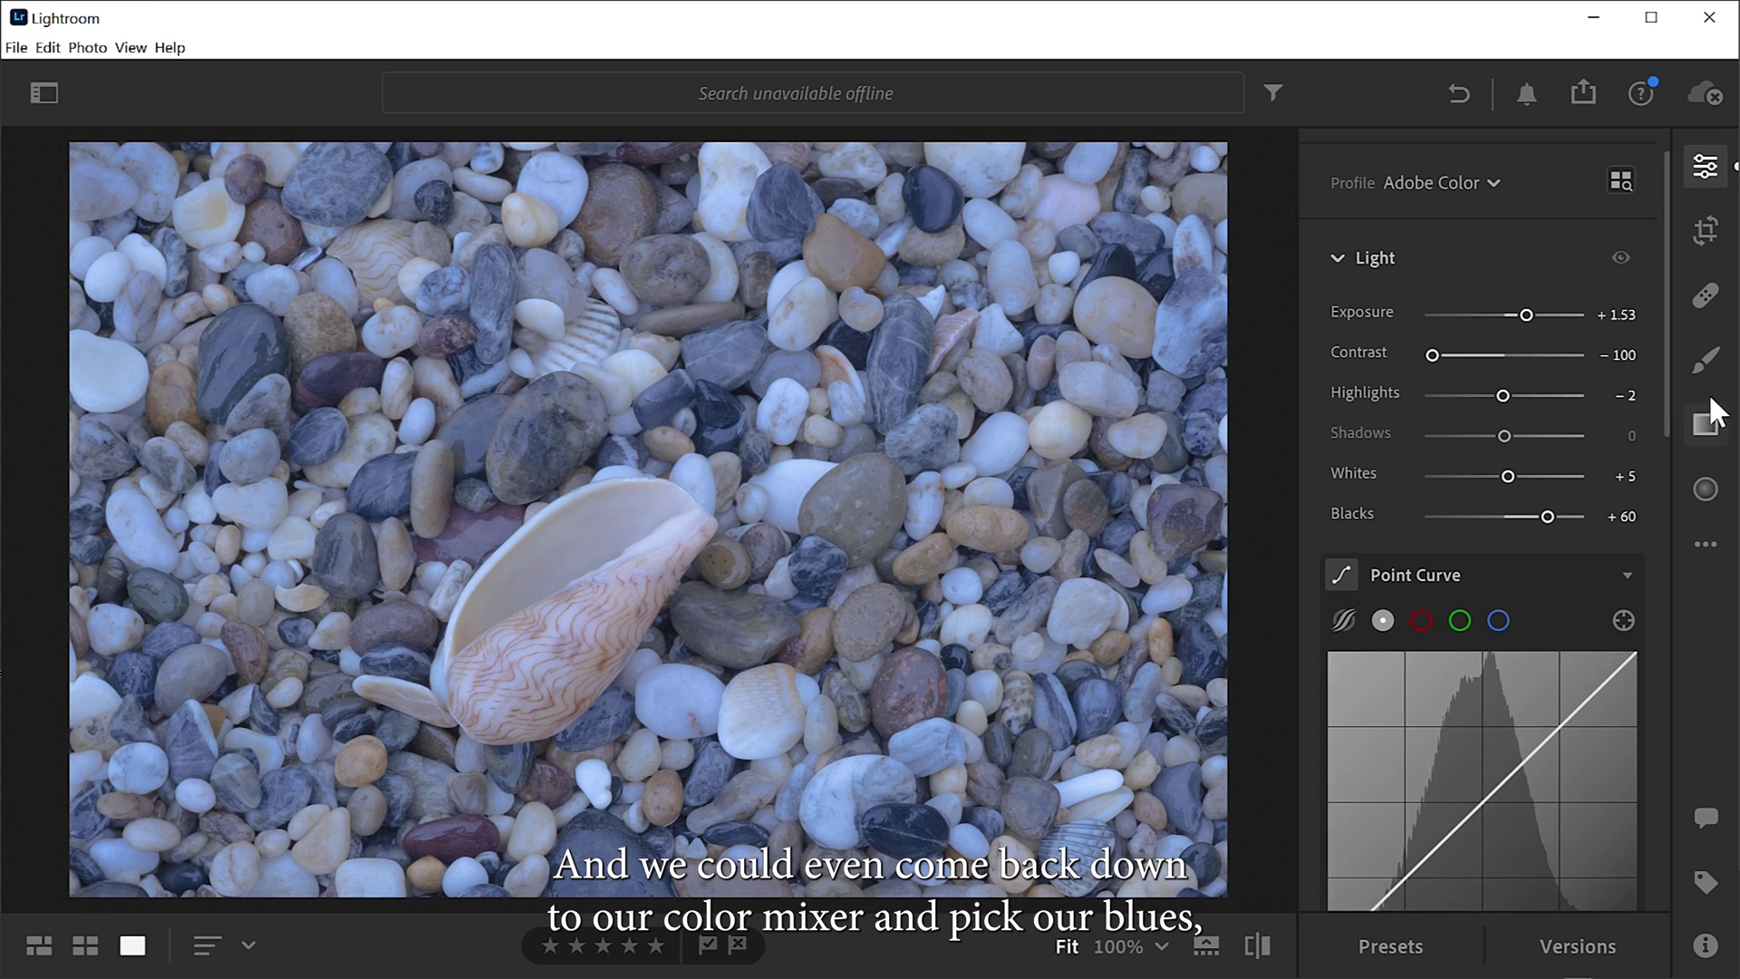
left_click_drag(1670, 400, 1672, 719)
Lower the blue channel's saturation to -30 in the Color Mixer.
left_click(1530, 508)
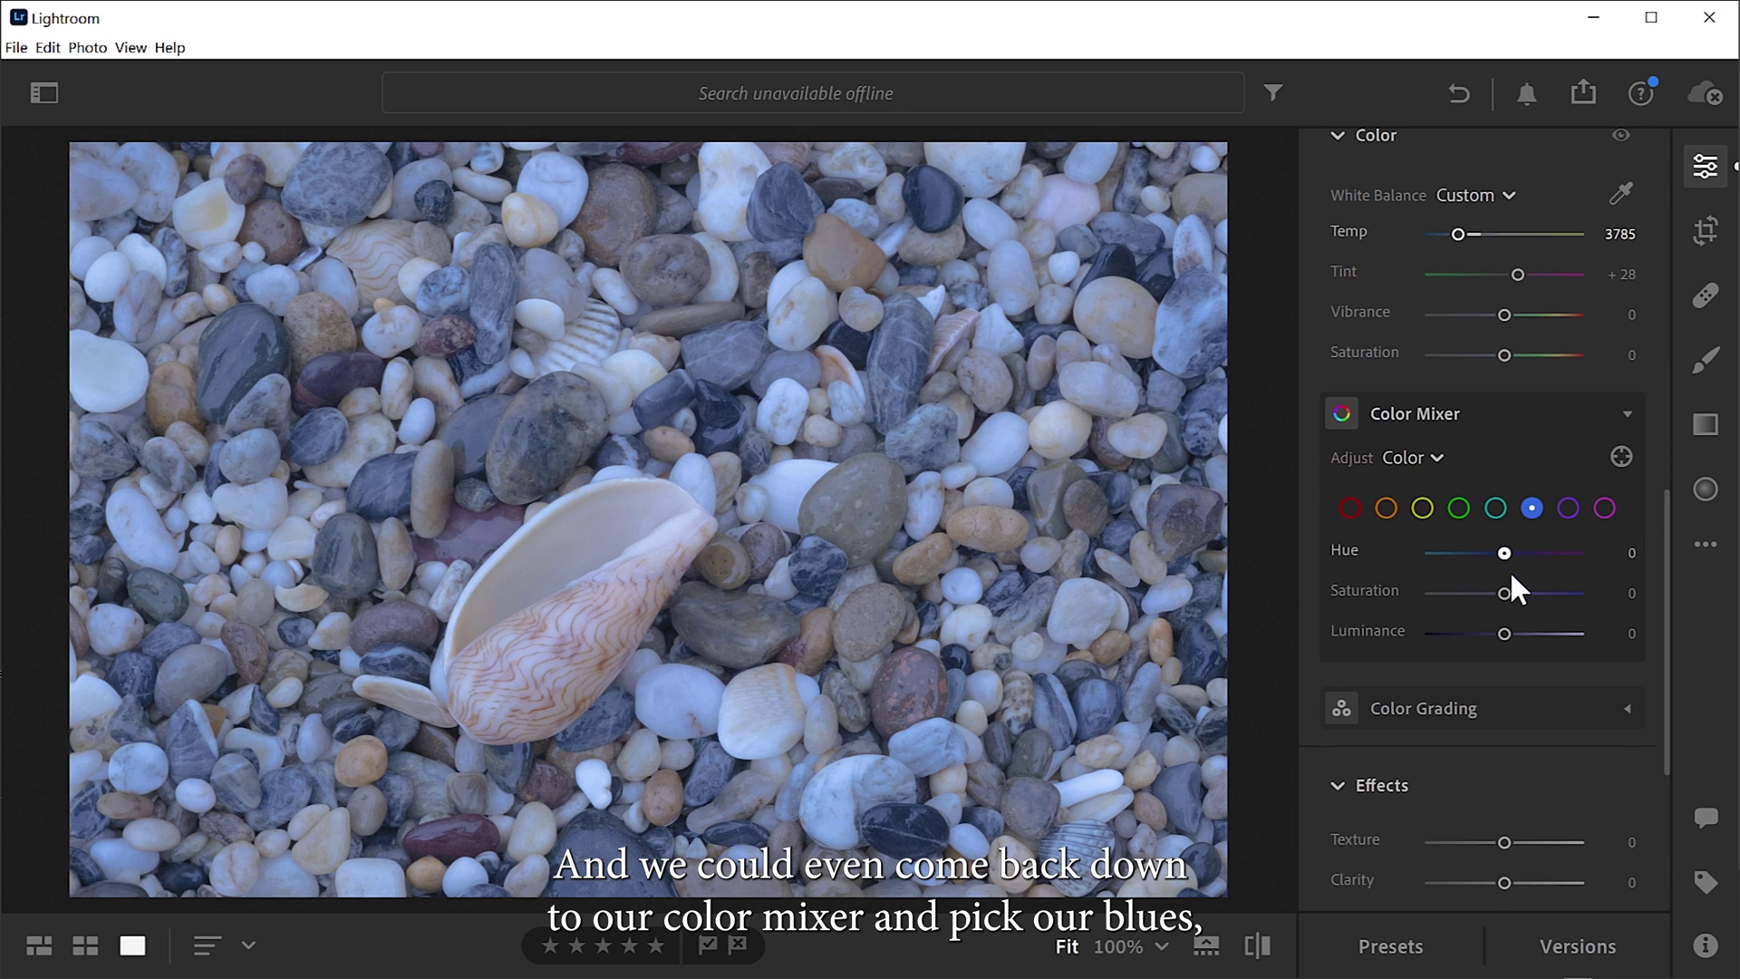
mouse_move(1506, 593)
left_mouse_down()
mouse_move(1529, 593)
mouse_move(1484, 590)
left_mouse_up()
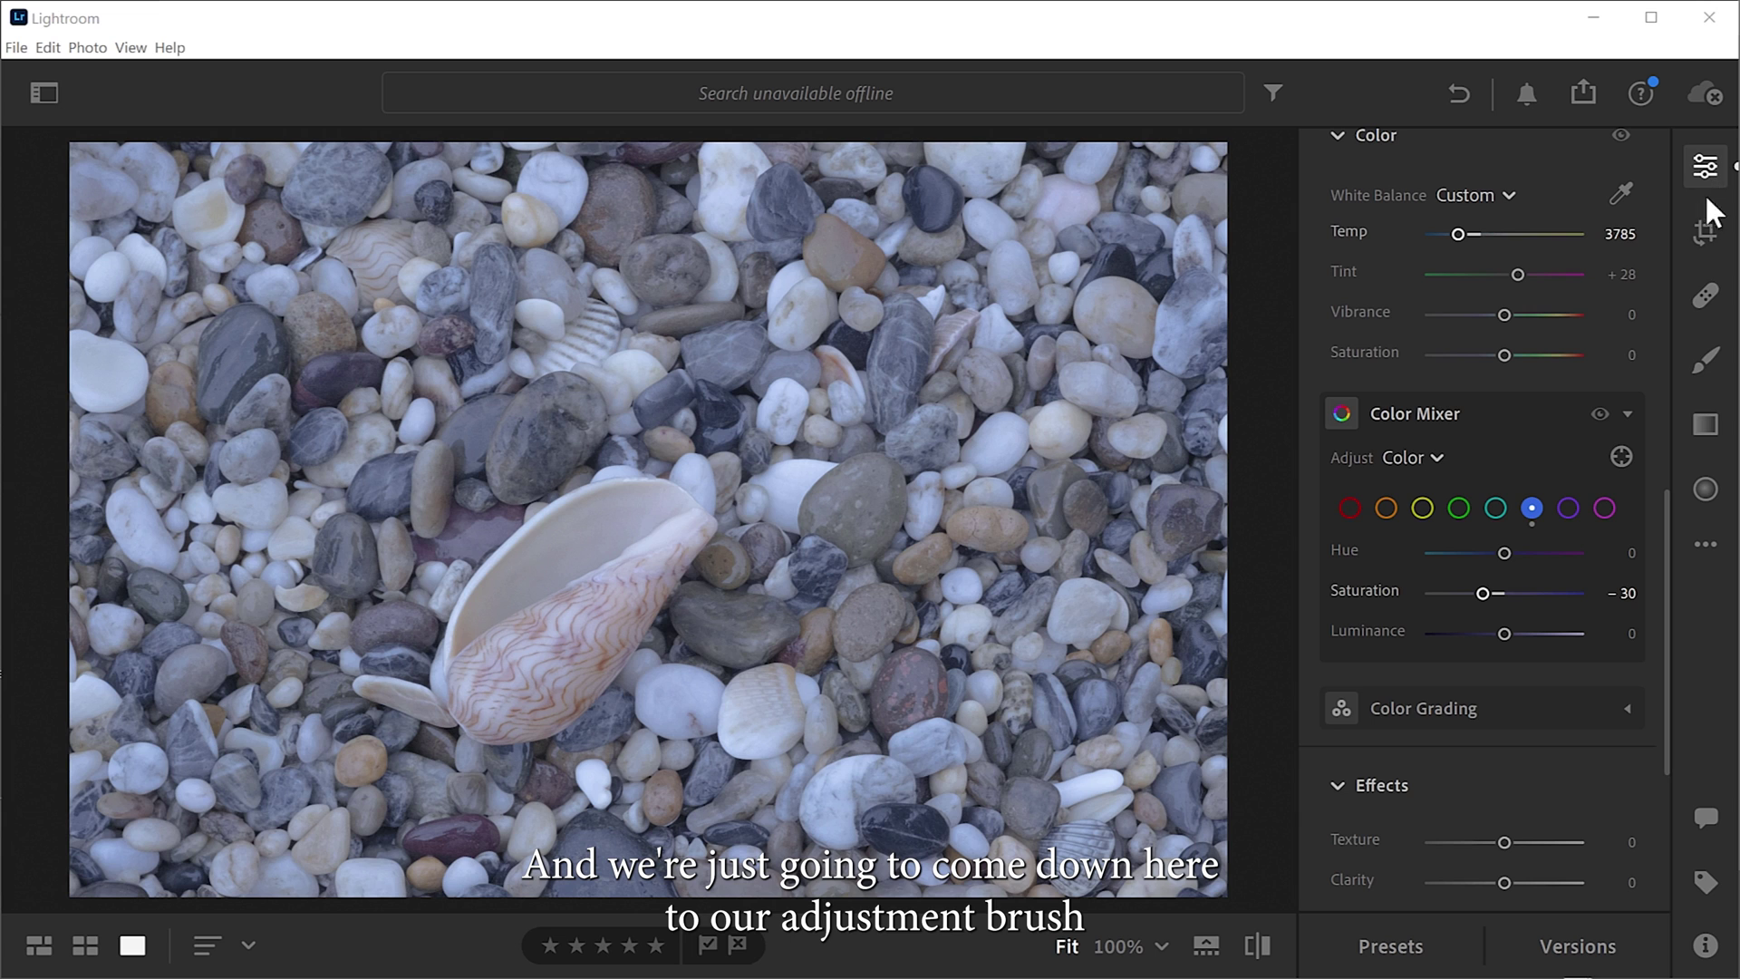
Paint a Brush mask over the orange shell.
left_click(1707, 364)
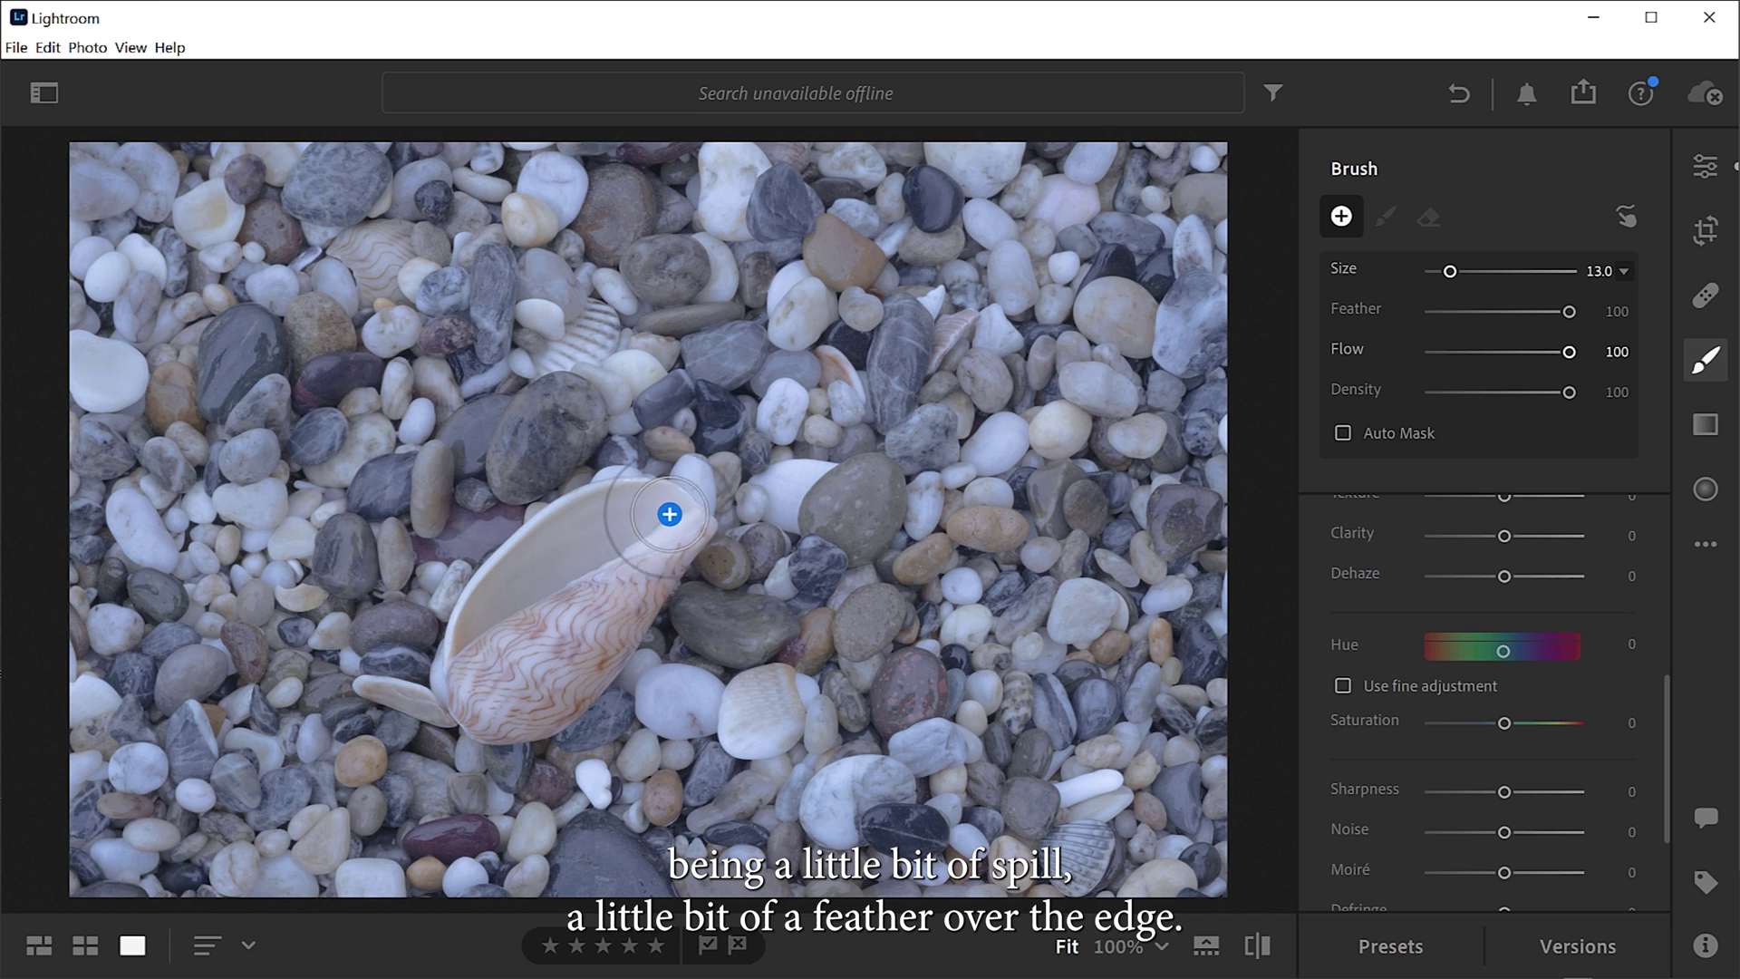
mouse_move(657, 521)
left_mouse_down()
mouse_move(563, 534)
mouse_move(503, 598)
mouse_move(476, 666)
mouse_move(490, 686)
mouse_move(535, 706)
mouse_move(665, 530)
mouse_move(543, 631)
mouse_move(652, 530)
left_mouse_up()
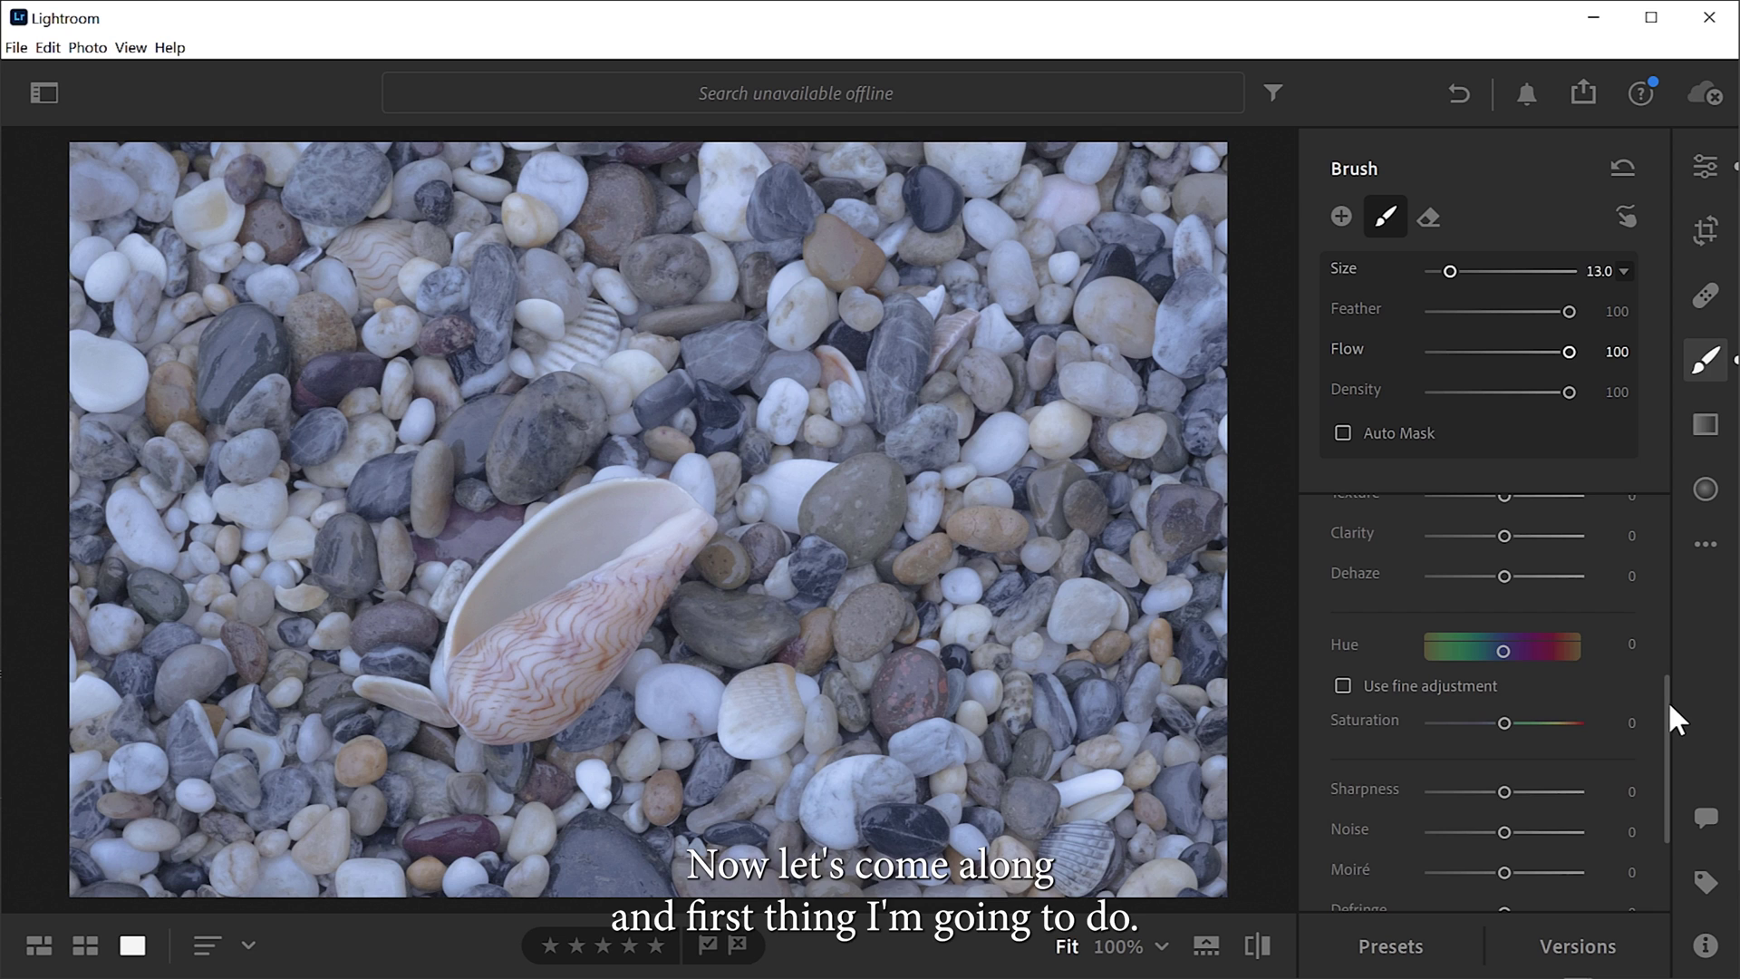
left_click_drag(1668, 699, 1685, 519)
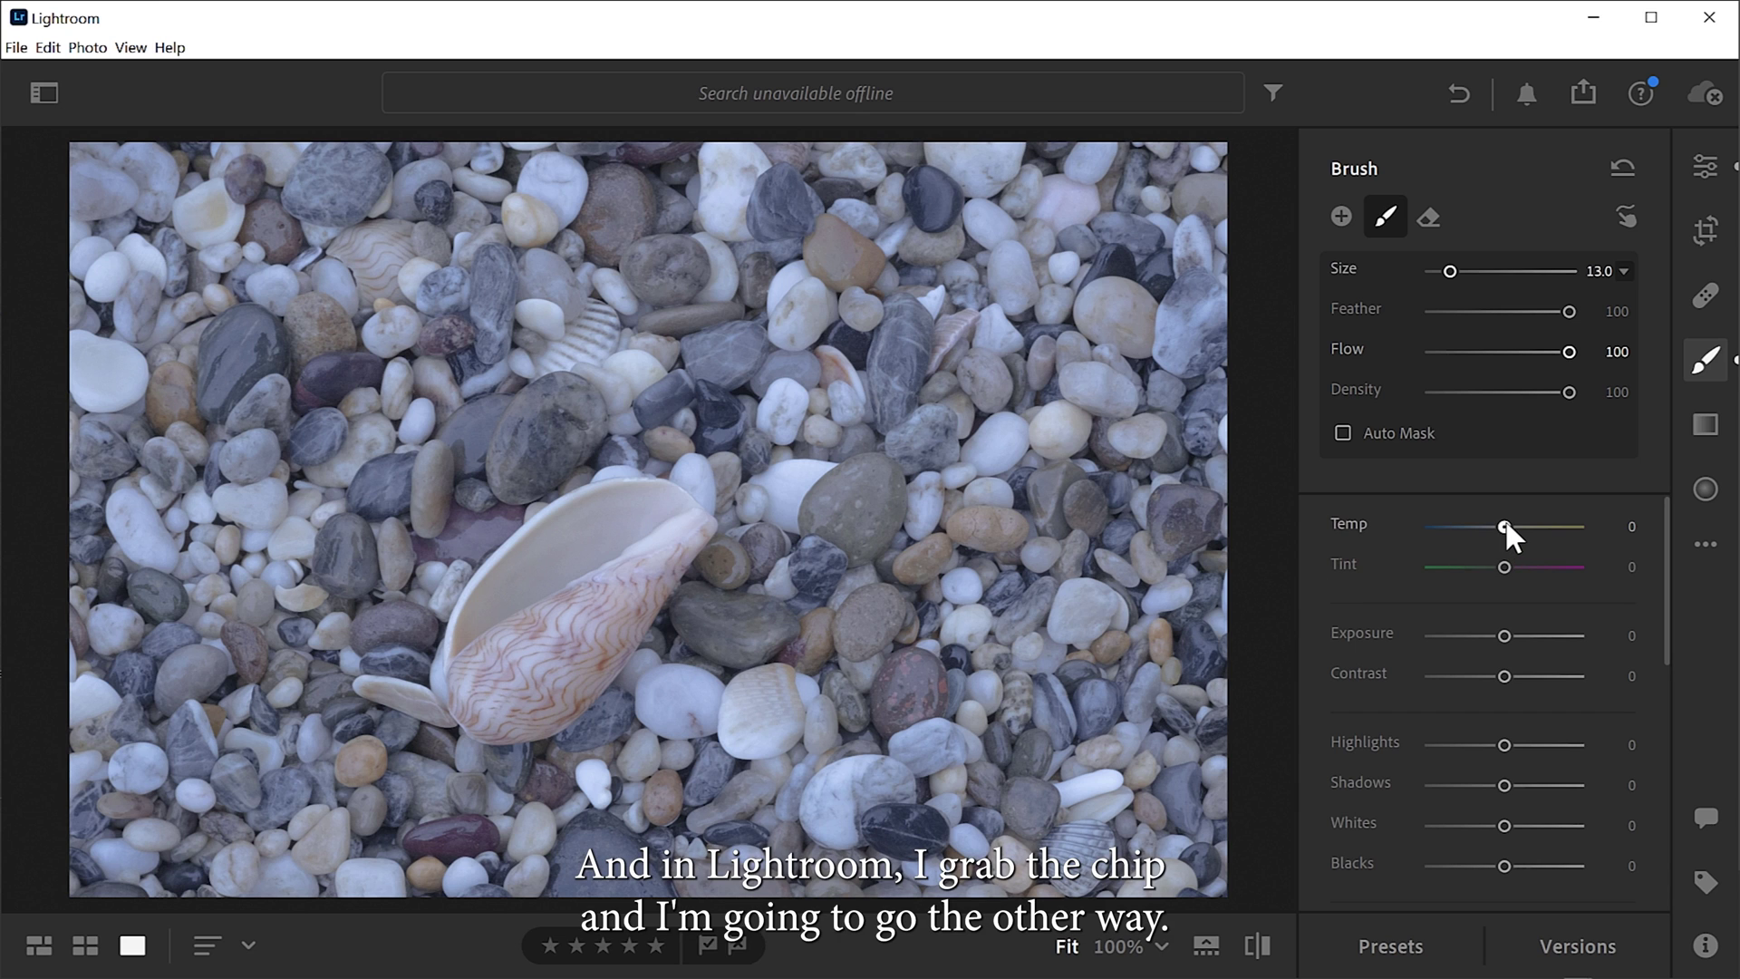
Give the shell mask Temp +80, Contrast +88, Clarity +79 and Saturation +30.
left_click_drag(1506, 522, 1564, 524)
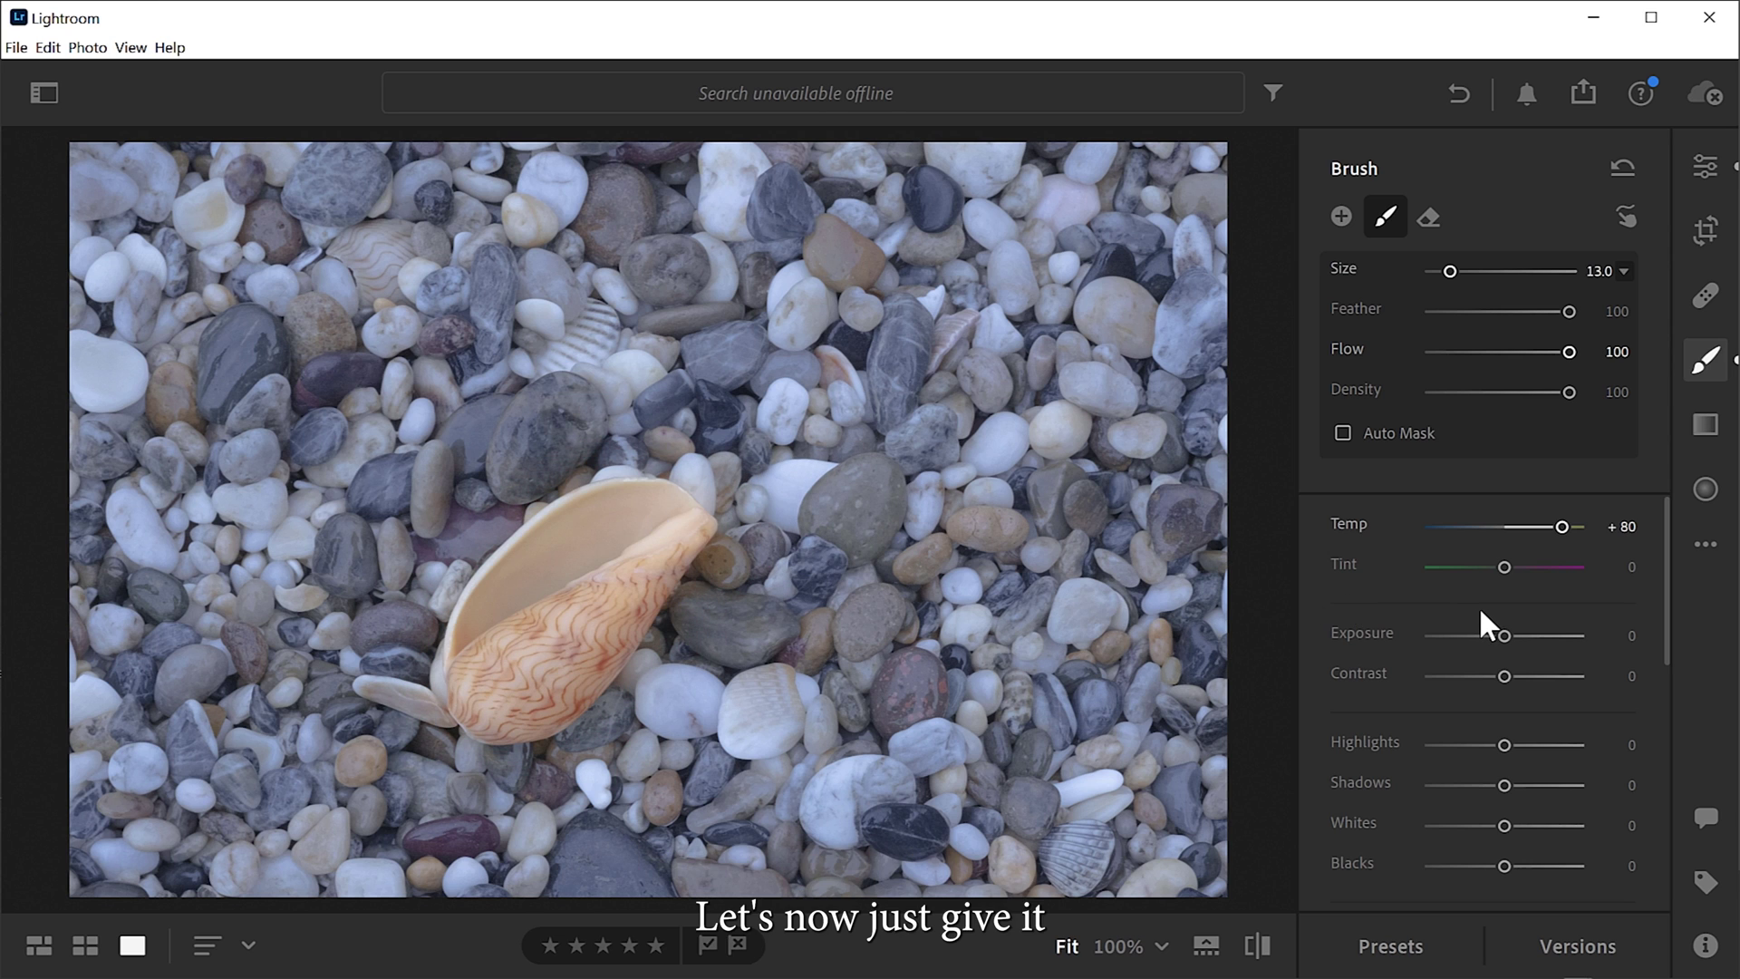
left_click_drag(1505, 671, 1570, 681)
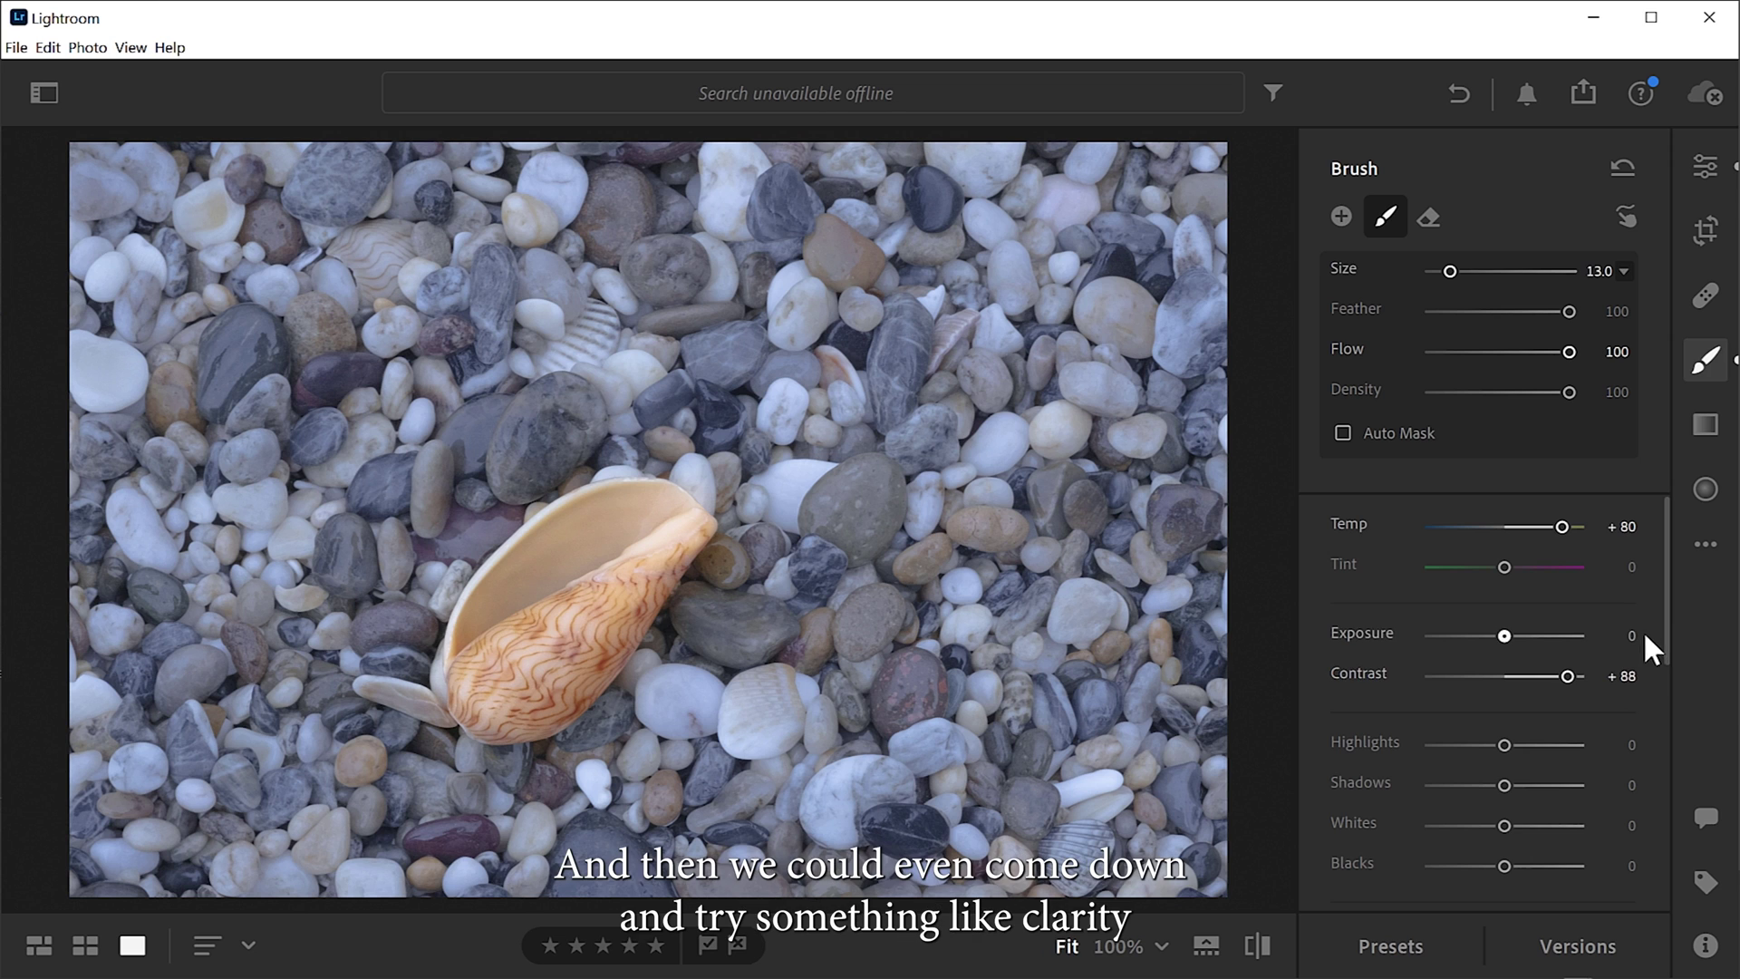
left_click_drag(1658, 618, 1674, 724)
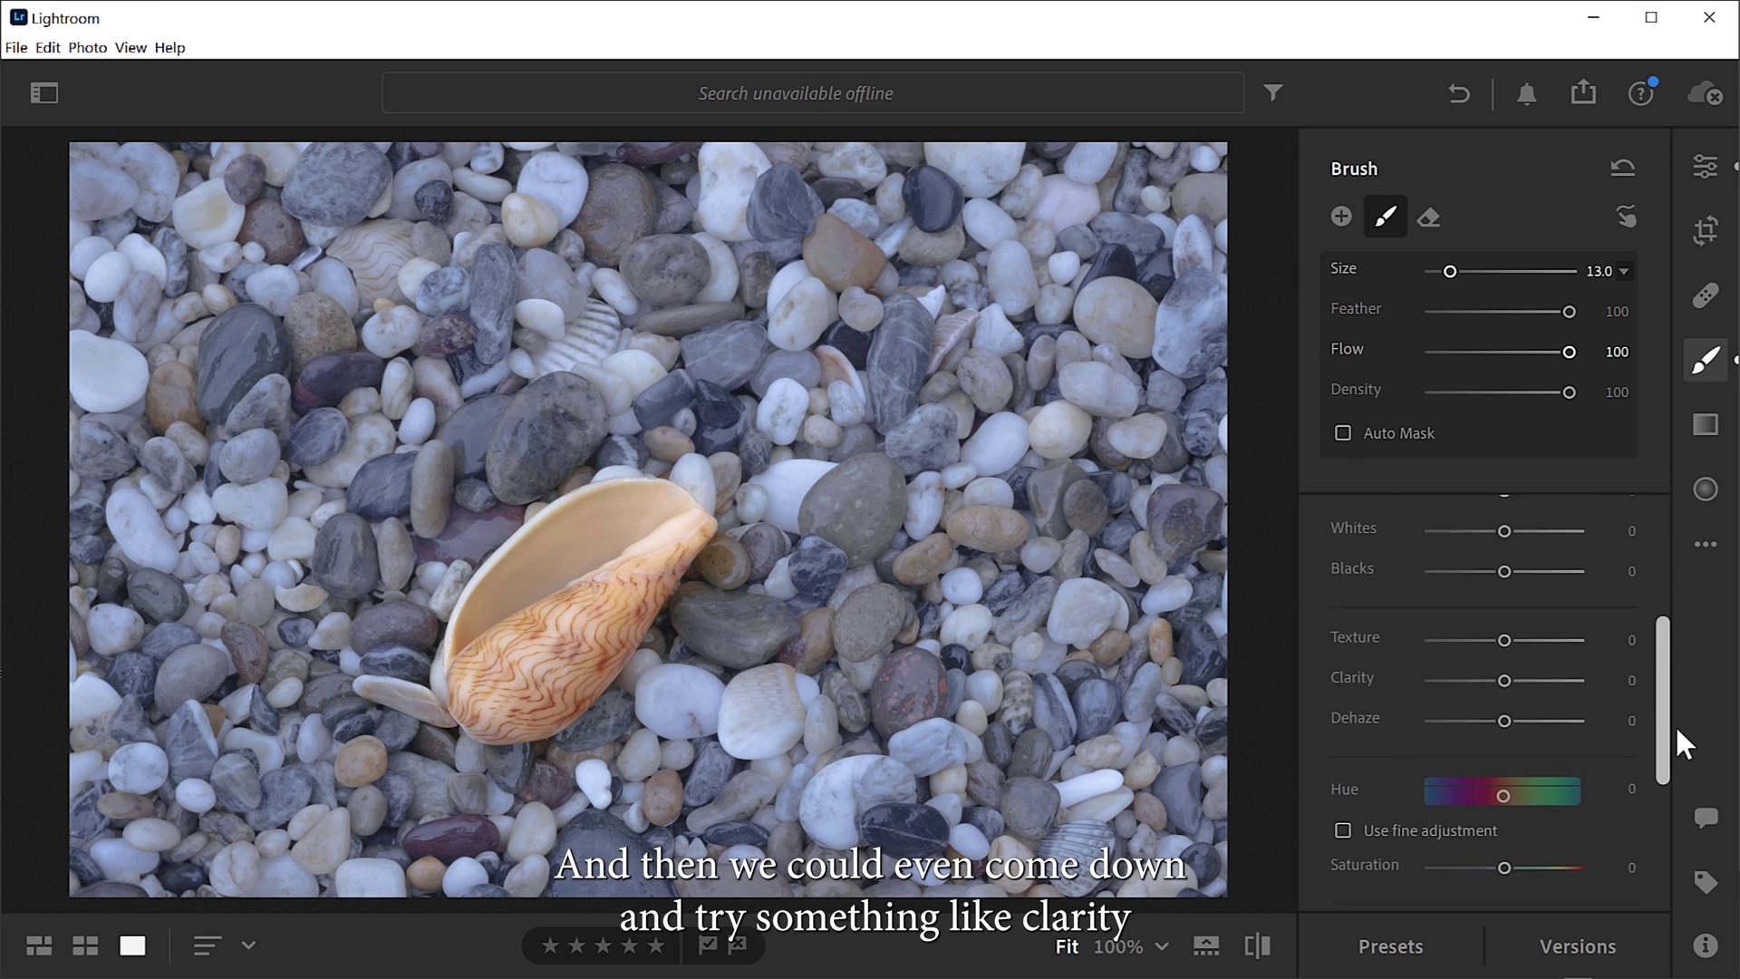
left_click_drag(1506, 659, 1565, 665)
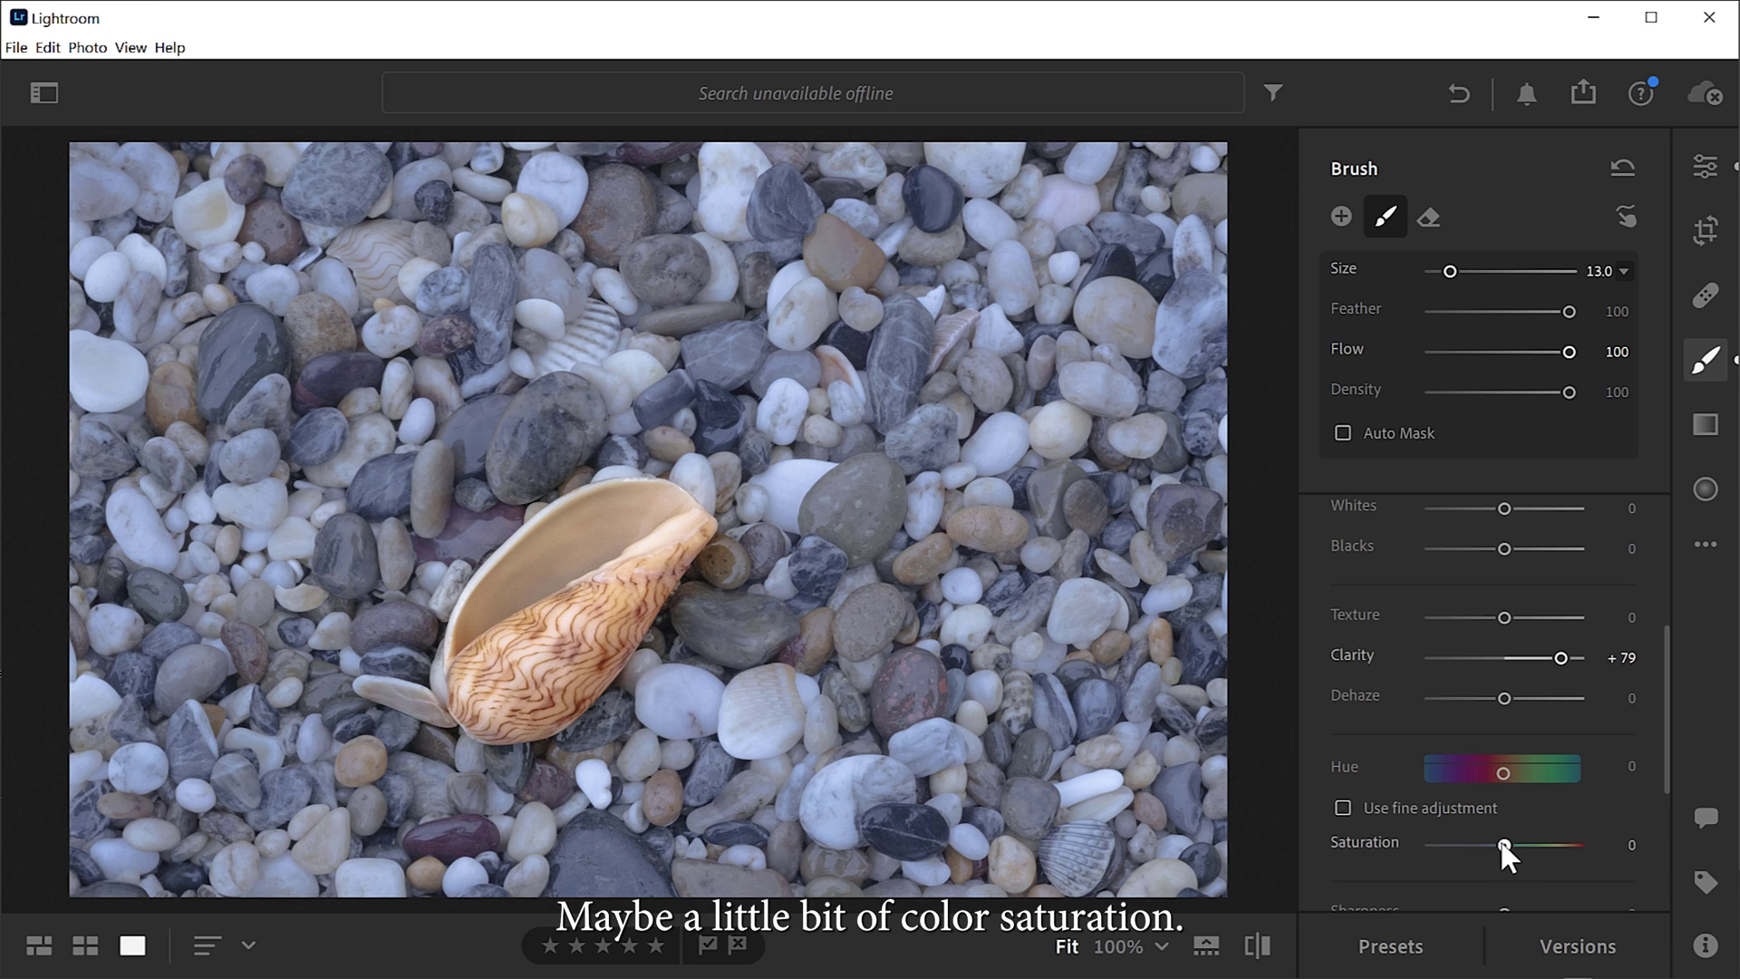
left_click_drag(1498, 843, 1525, 846)
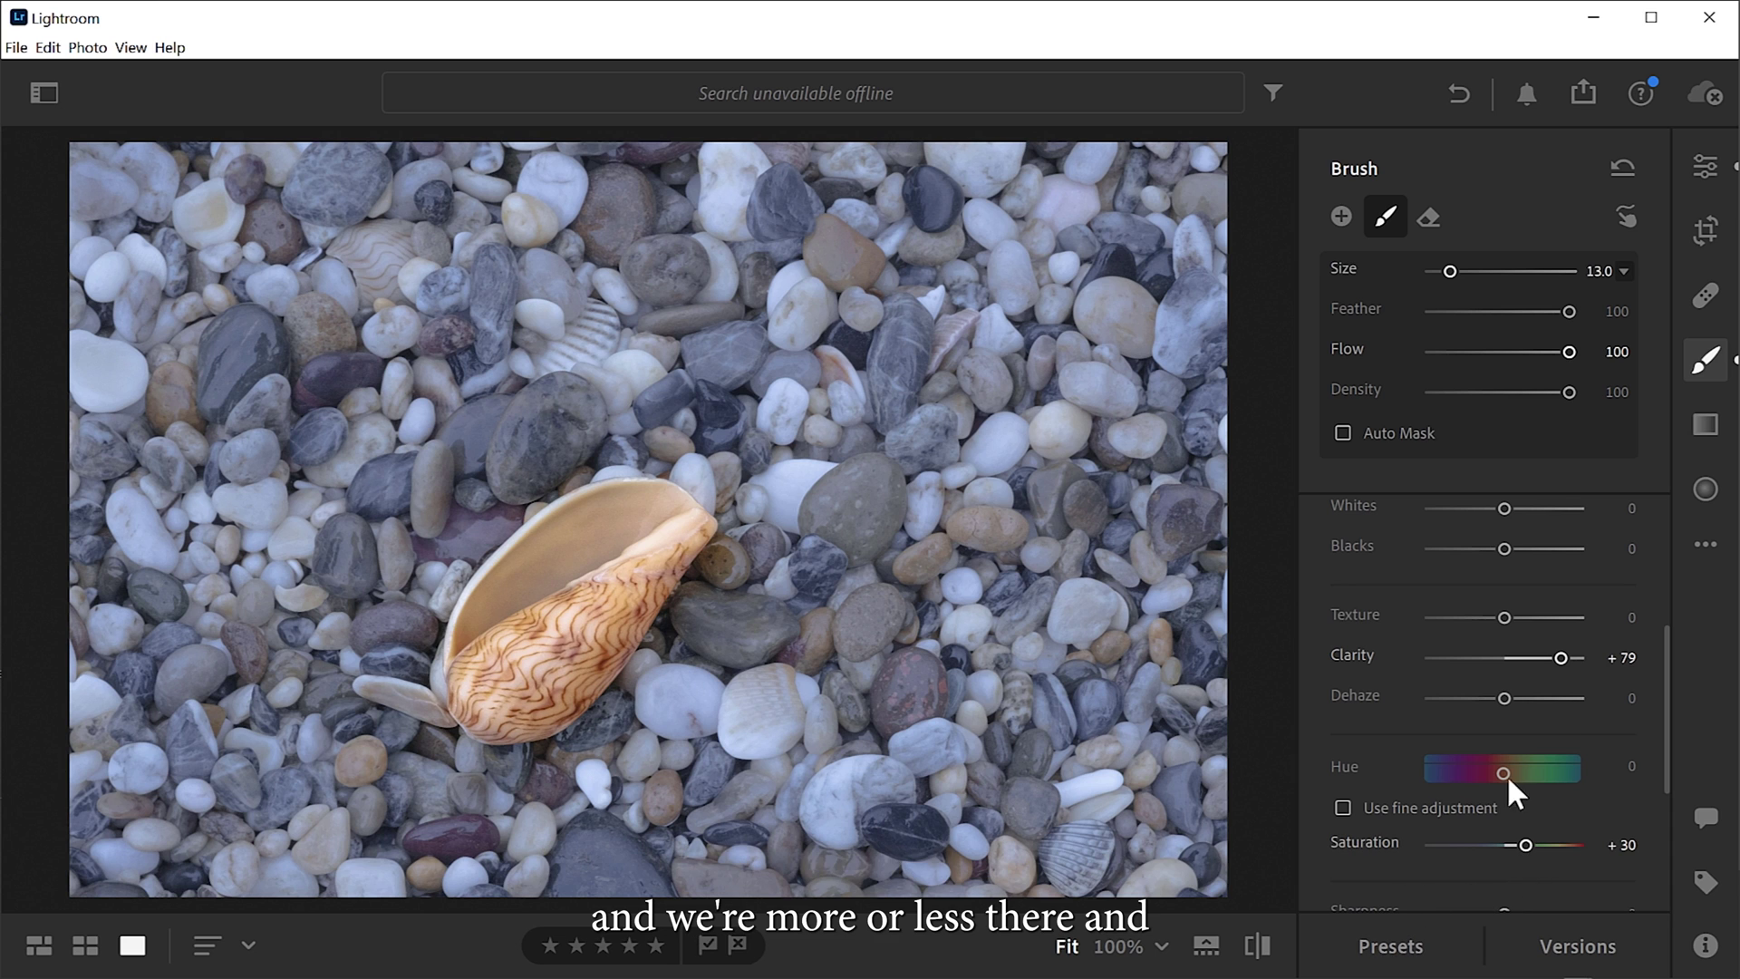
scroll(1673, 638, "up", 1)
left_click_drag(1676, 643, 1676, 564)
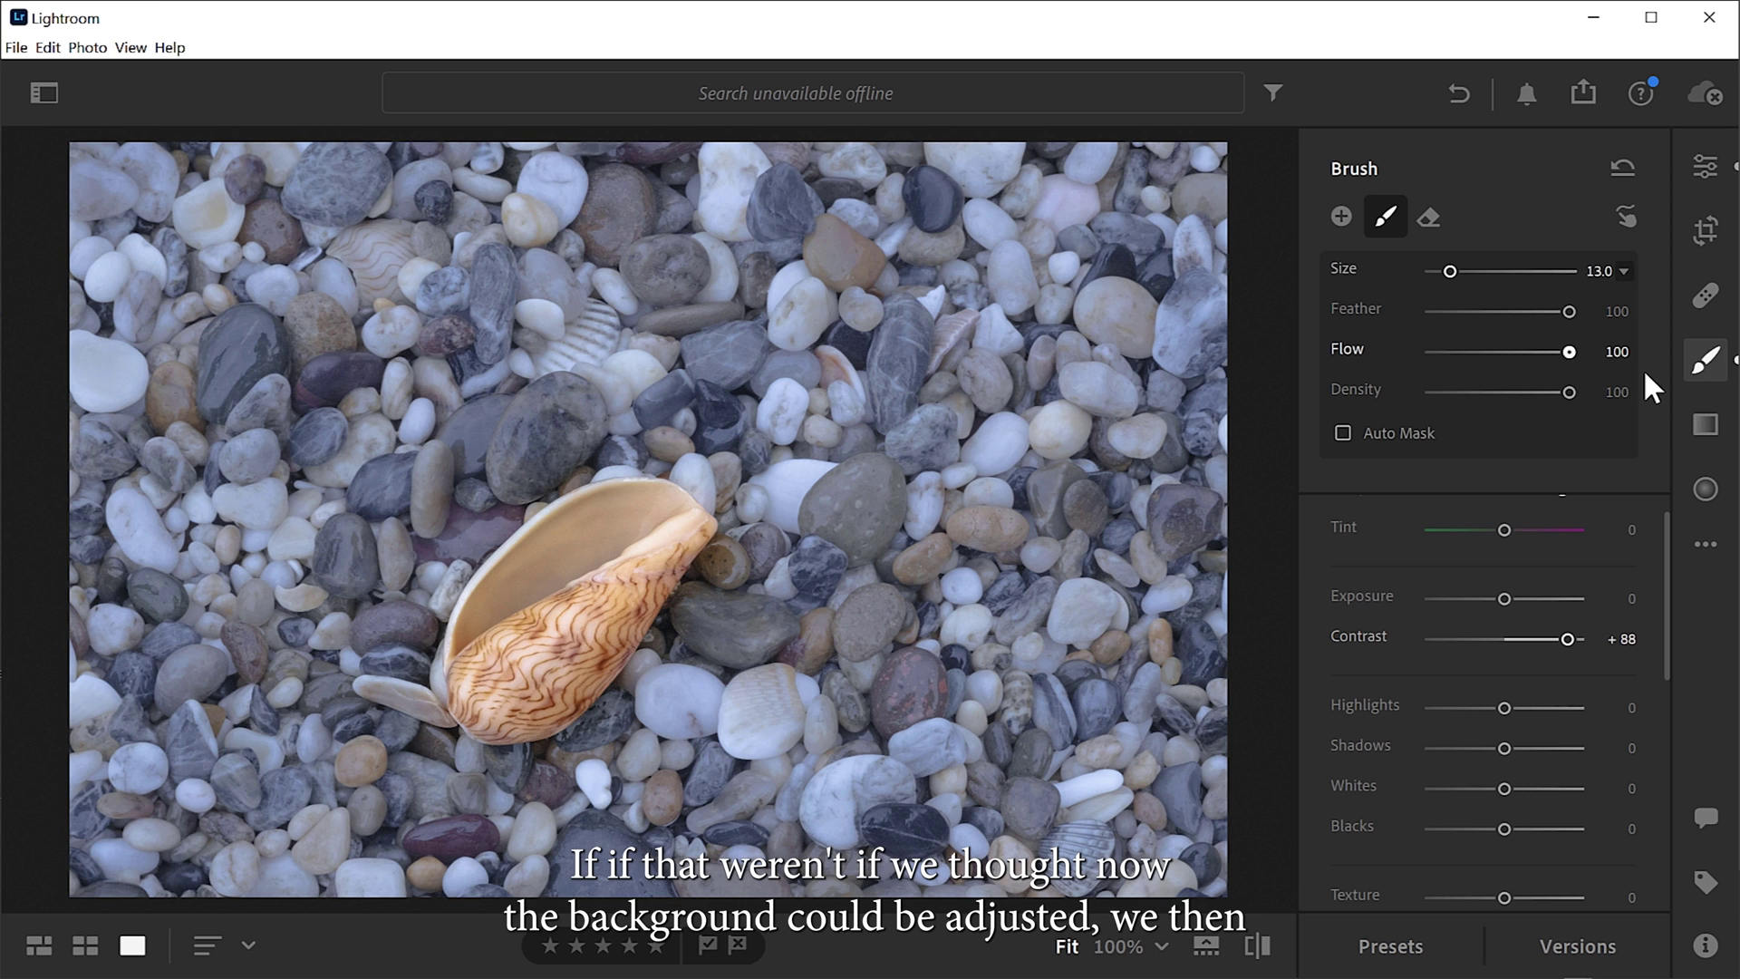
Lower the whole photo's Highlights to -62 and Exposure to +1.19.
left_click(1707, 169)
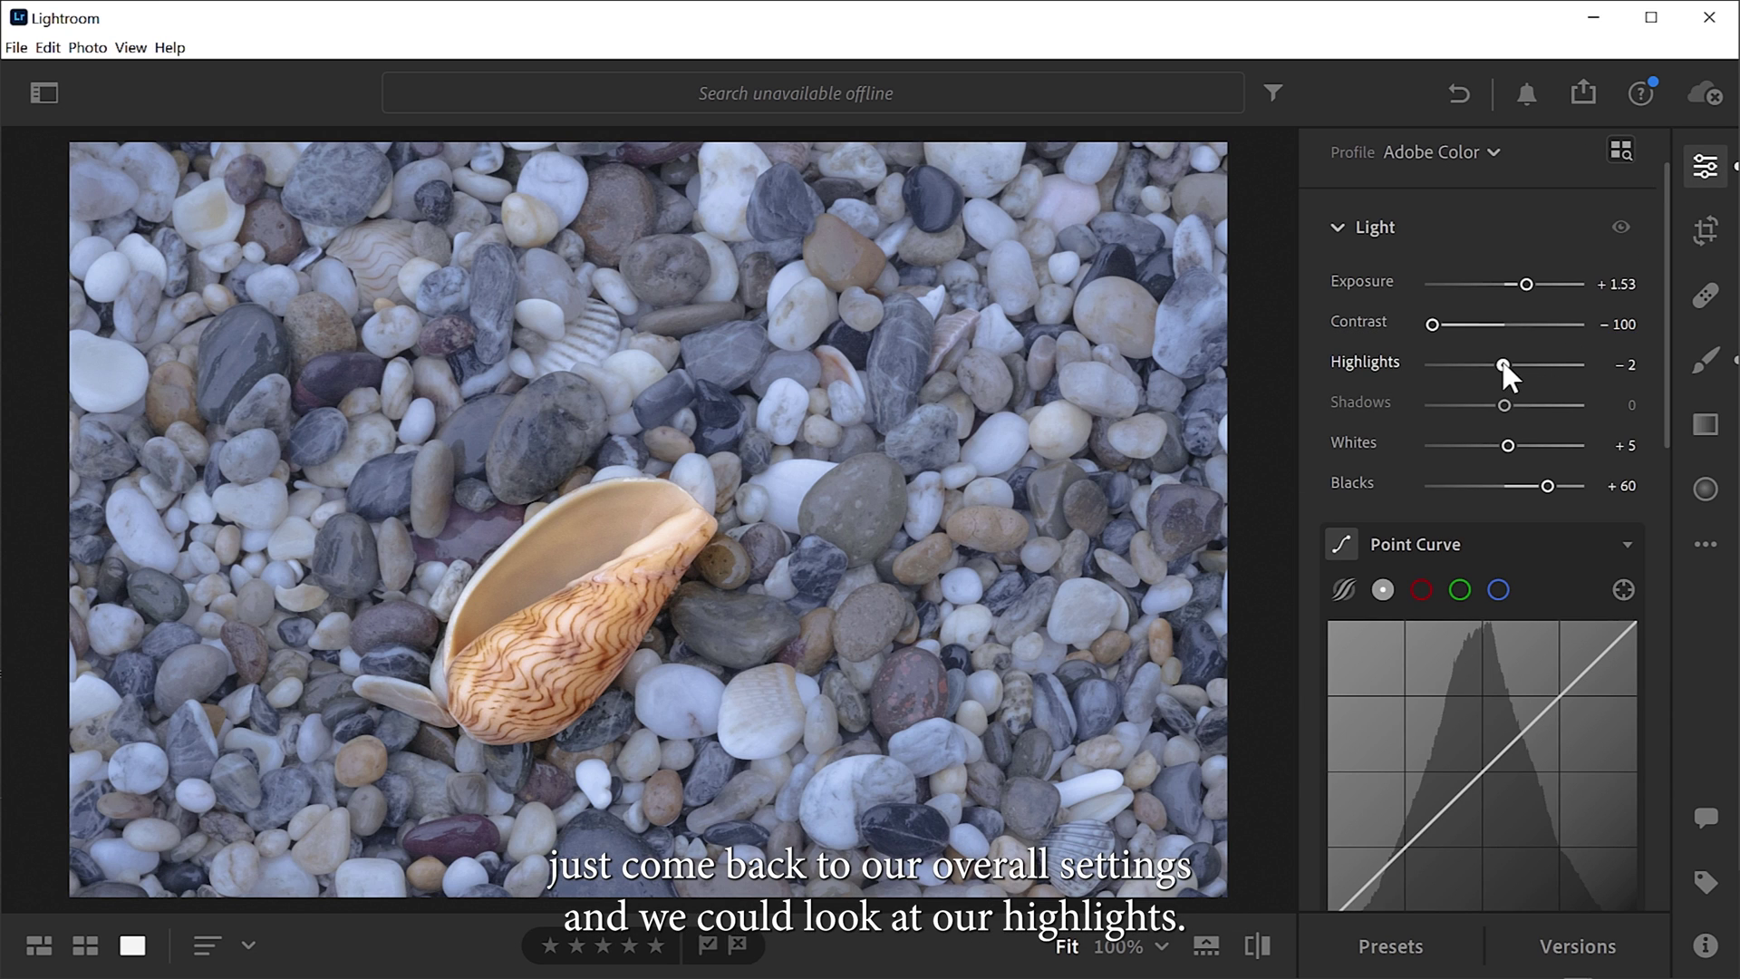
left_click_drag(1501, 358, 1458, 361)
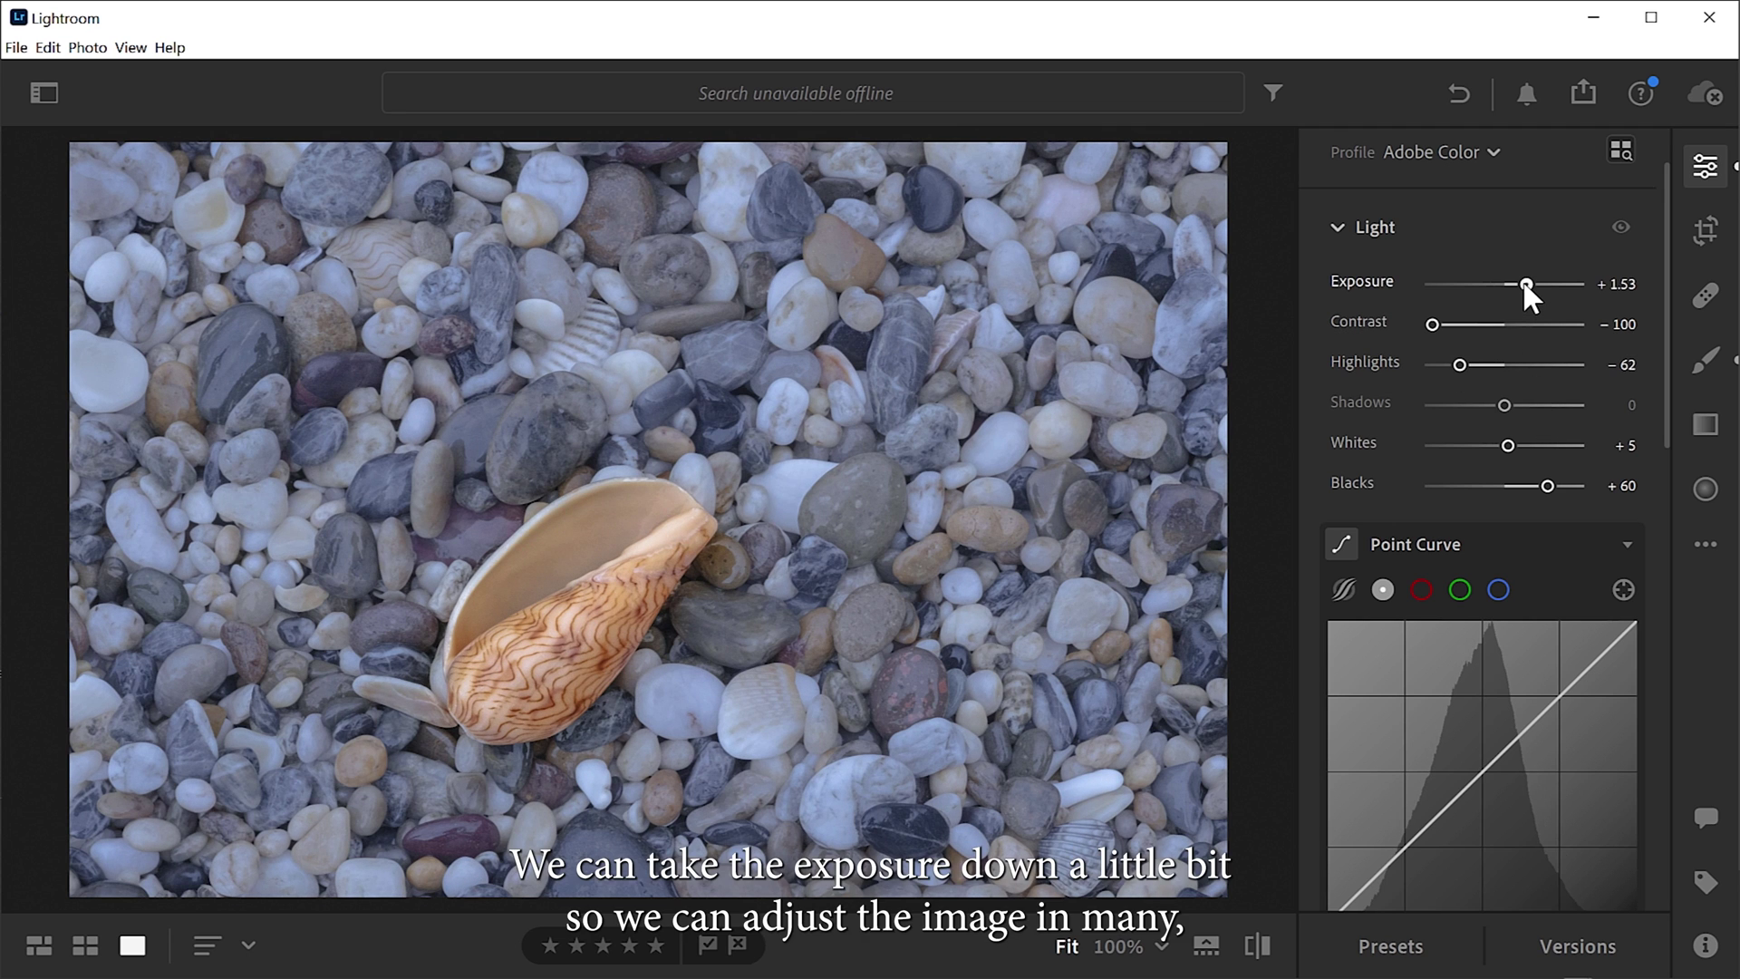
left_click_drag(1525, 283, 1519, 283)
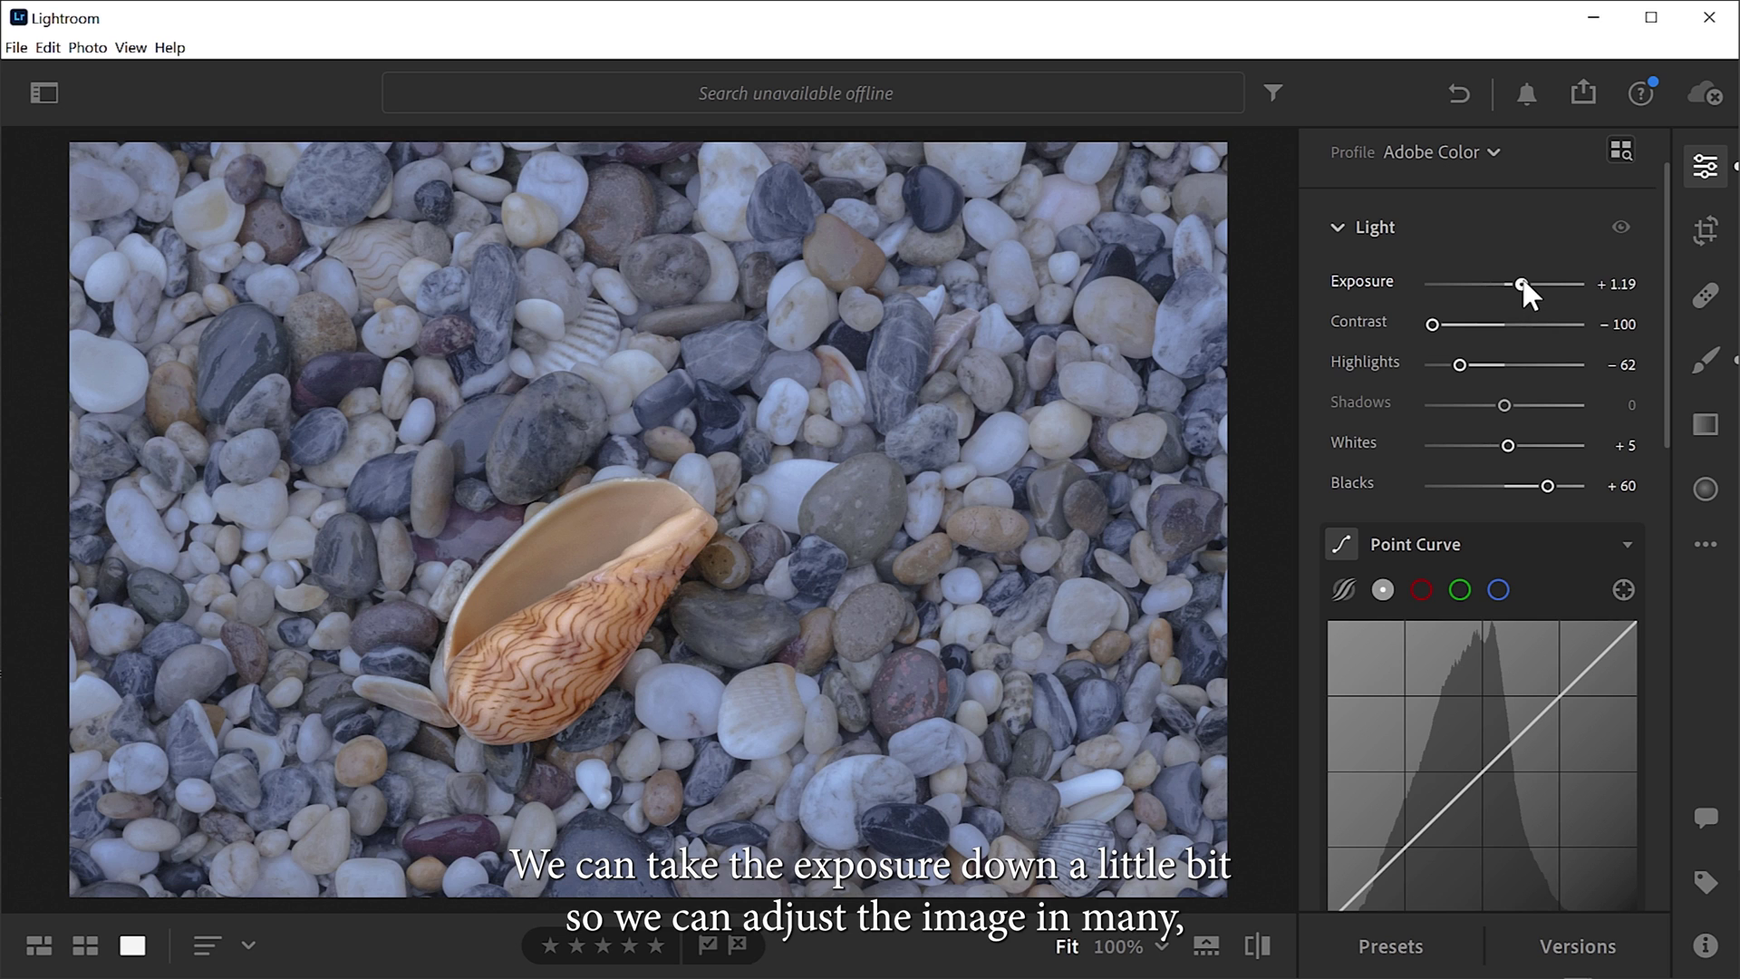